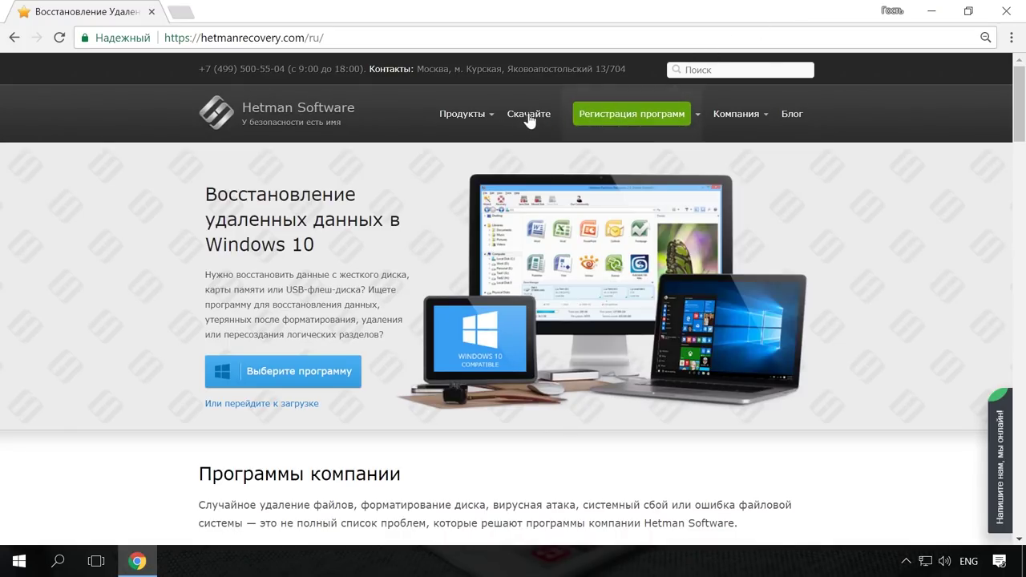
Step: Open the hard drive data recovery software page and view the Hetman Partition Recovery 2.6 description
mouse_move(492, 121)
left_click(503, 160)
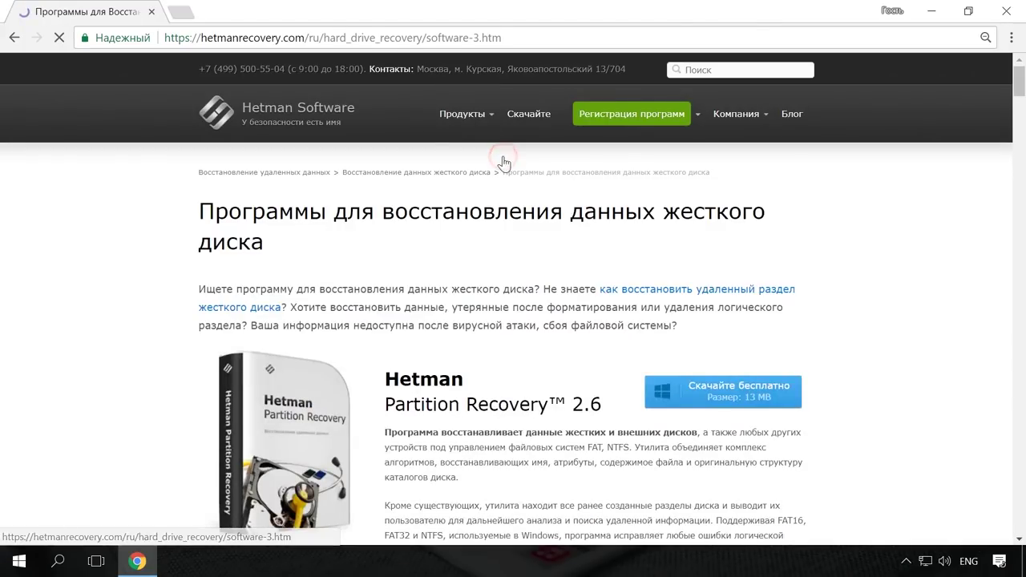
scroll(508, 171, "down", 1)
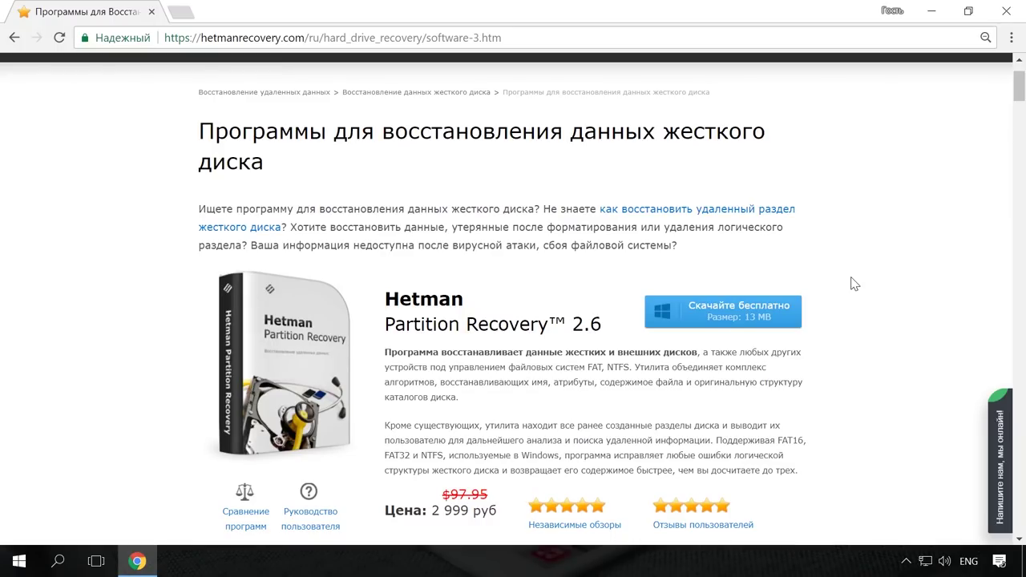
scroll(852, 276, "up", 1)
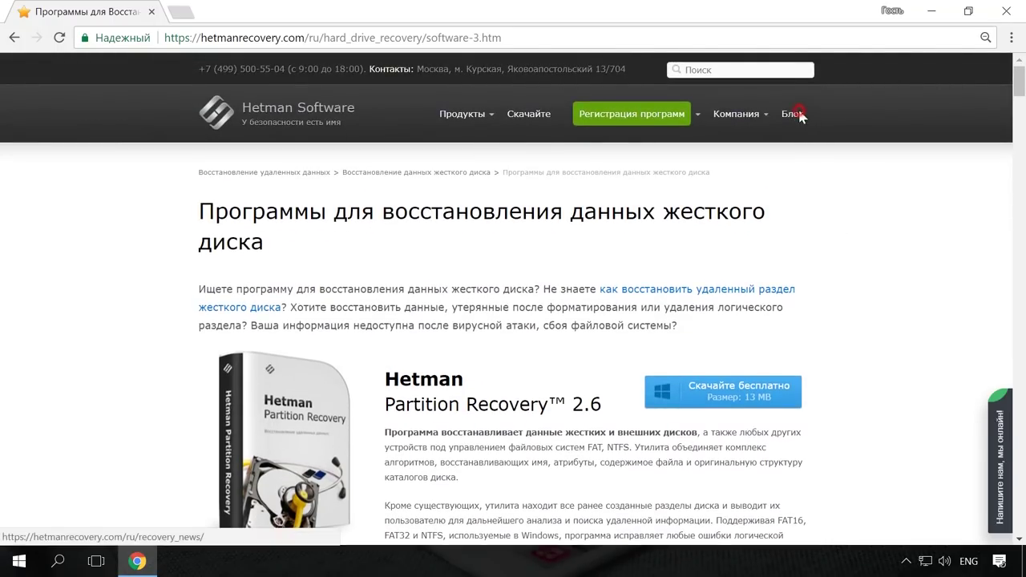
Step: Go to the site's blog and view the article "Как быстро найти файлы на компьютере с Windows"
left_click(794, 113)
scroll(877, 211, "down", 8)
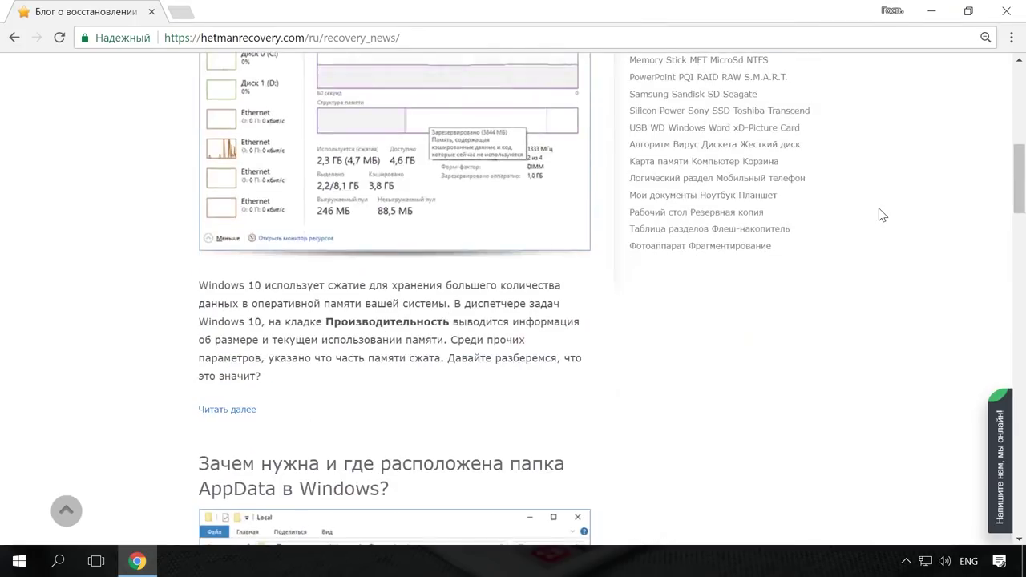
scroll(879, 216, "down", 8)
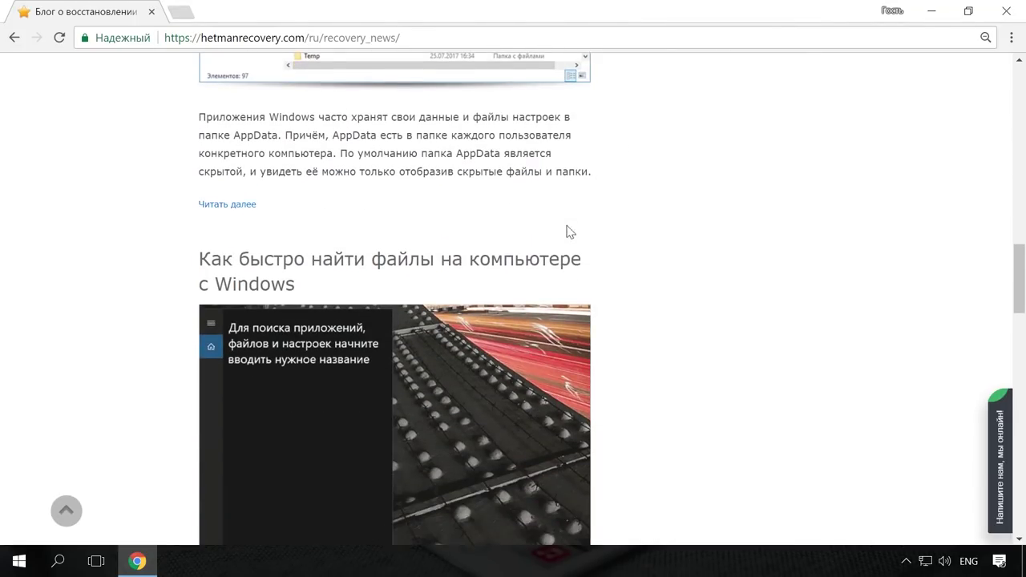
left_click(550, 263)
scroll(592, 259, "down", 6)
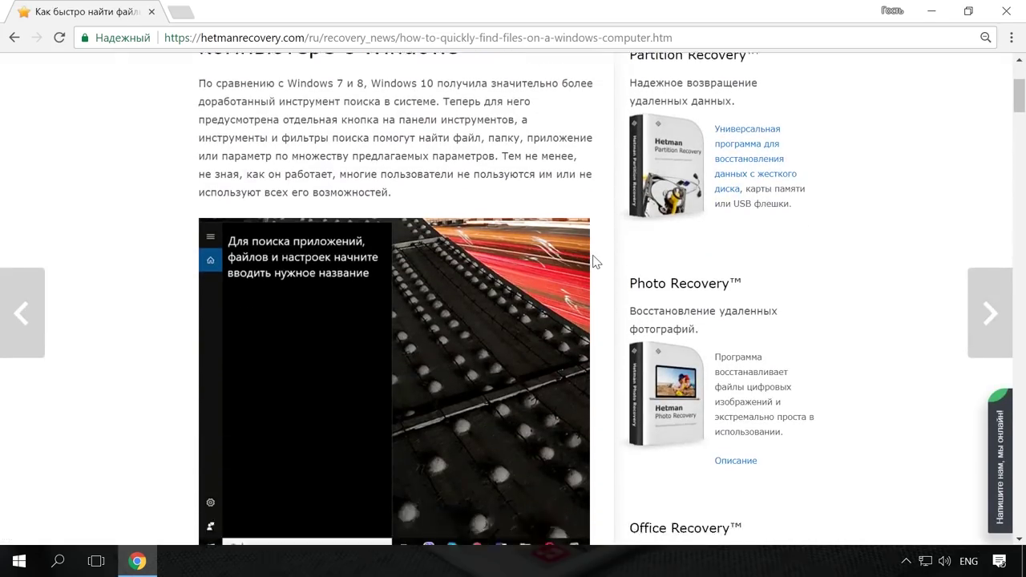
scroll(596, 258, "up", 6)
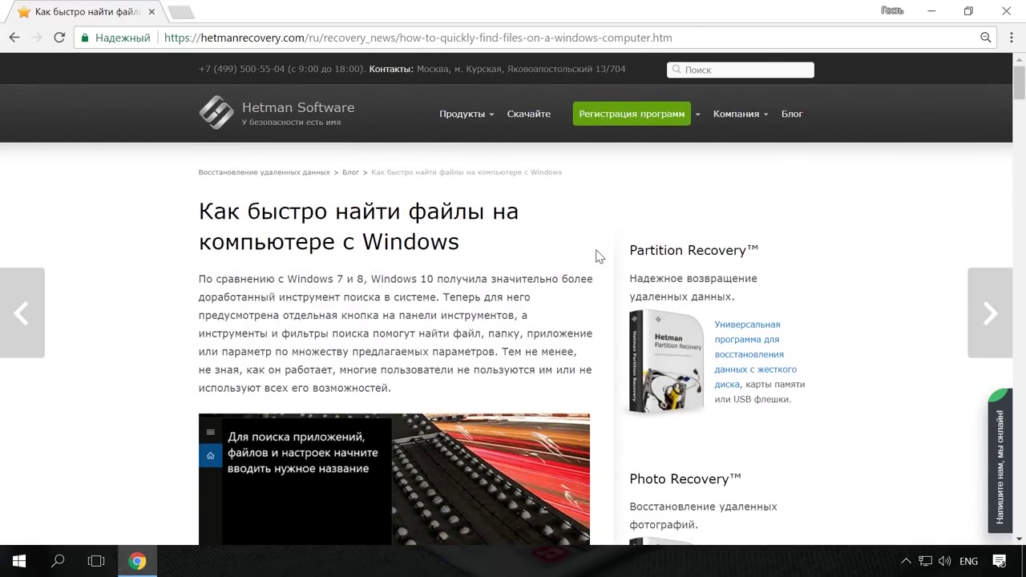
Step: Open the site's online support chat, ready for a message to the operators
left_click(997, 450)
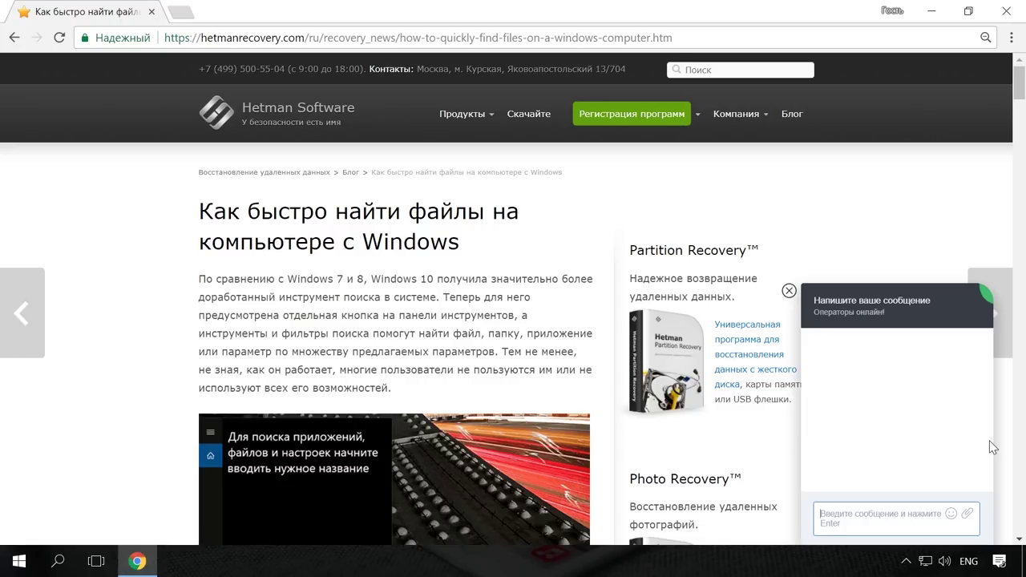
left_click(885, 510)
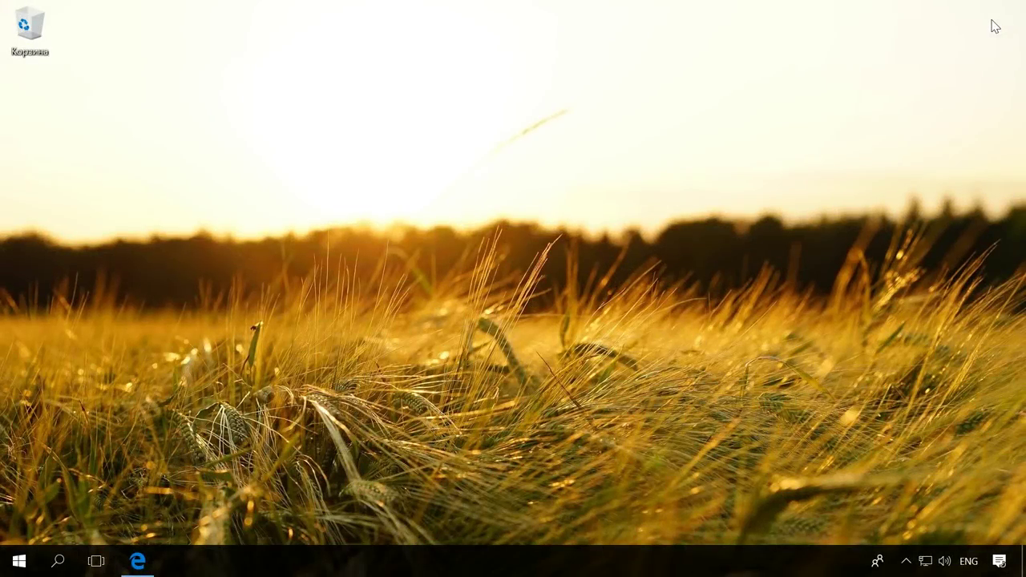
Step: Open the network and Internet settings and go through the Network and Sharing Center to the adapter connections list
right_click(929, 559)
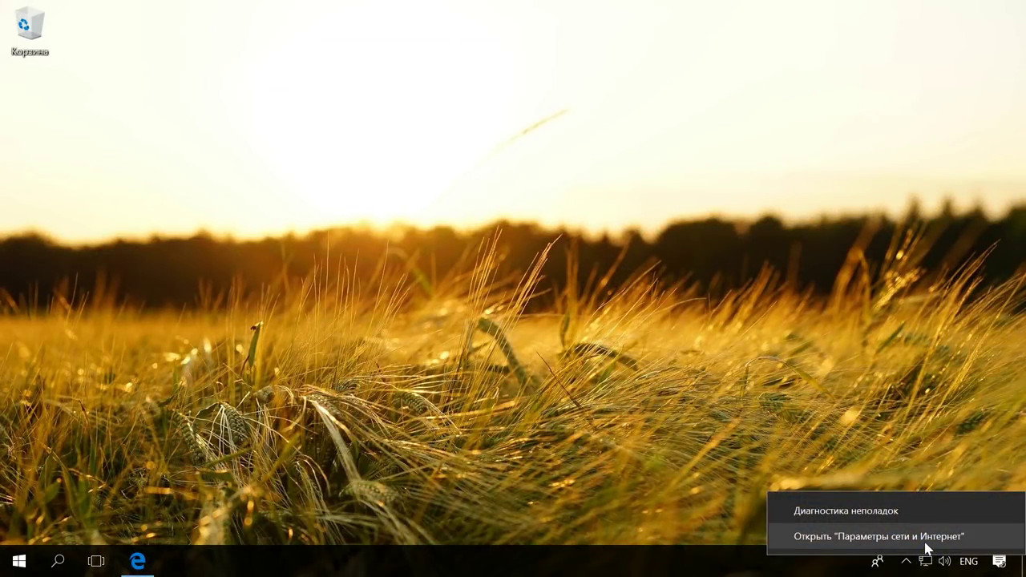
left_click(925, 538)
scroll(582, 377, "down", 5)
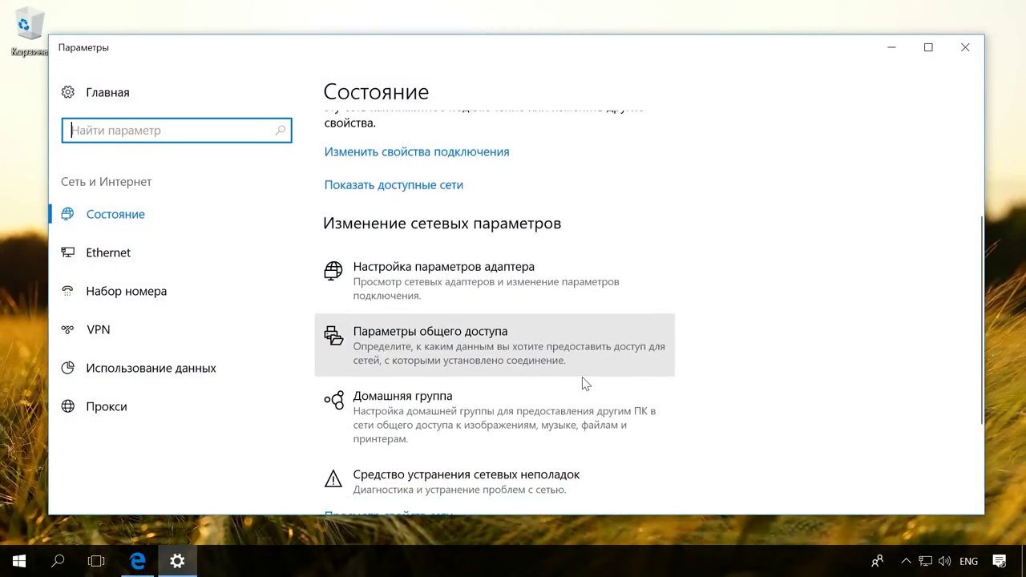
left_click(554, 438)
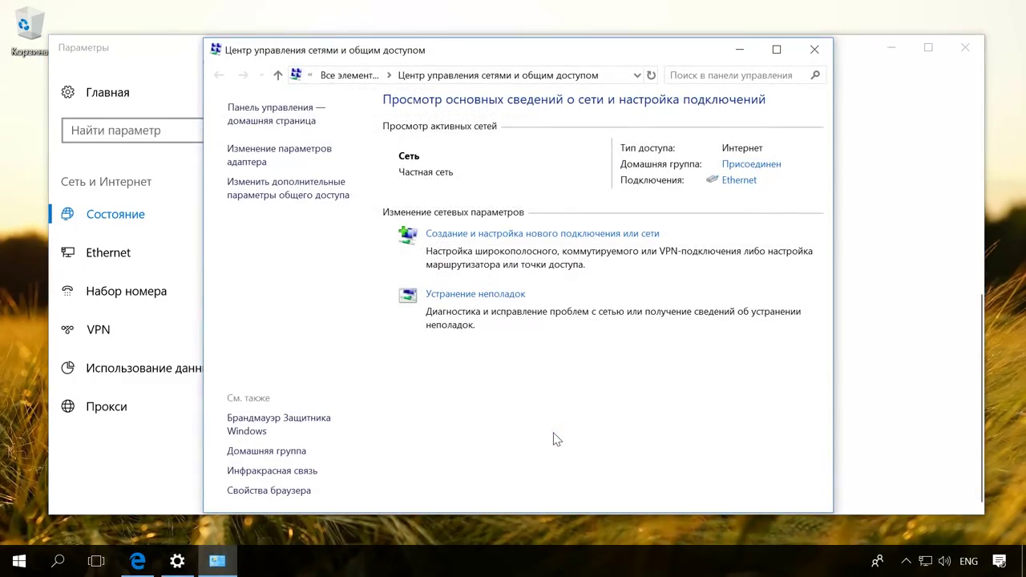
left_click(308, 154)
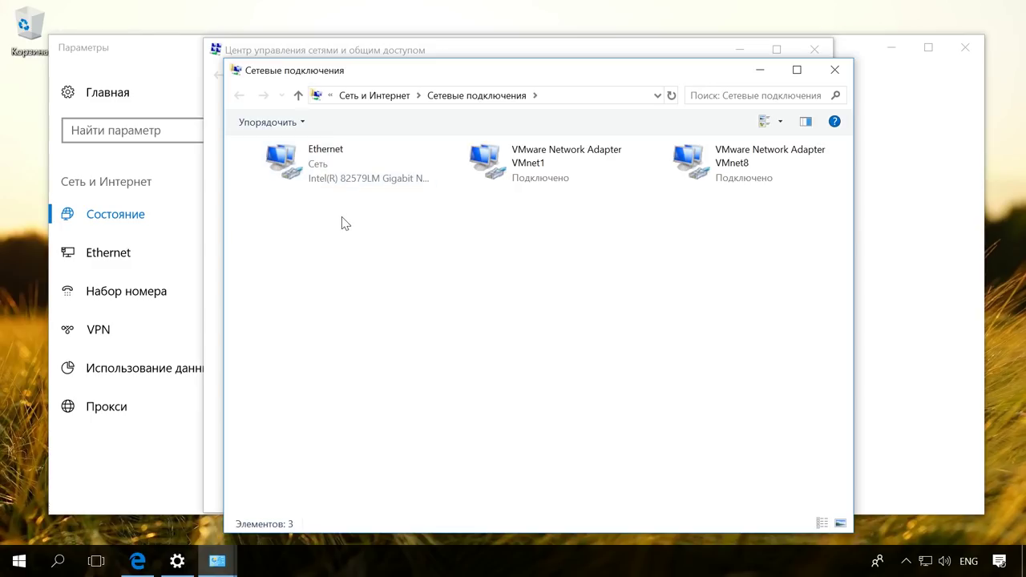
Step: Start a new incoming connection and allow the personal user account to connect to this computer
key("alt")
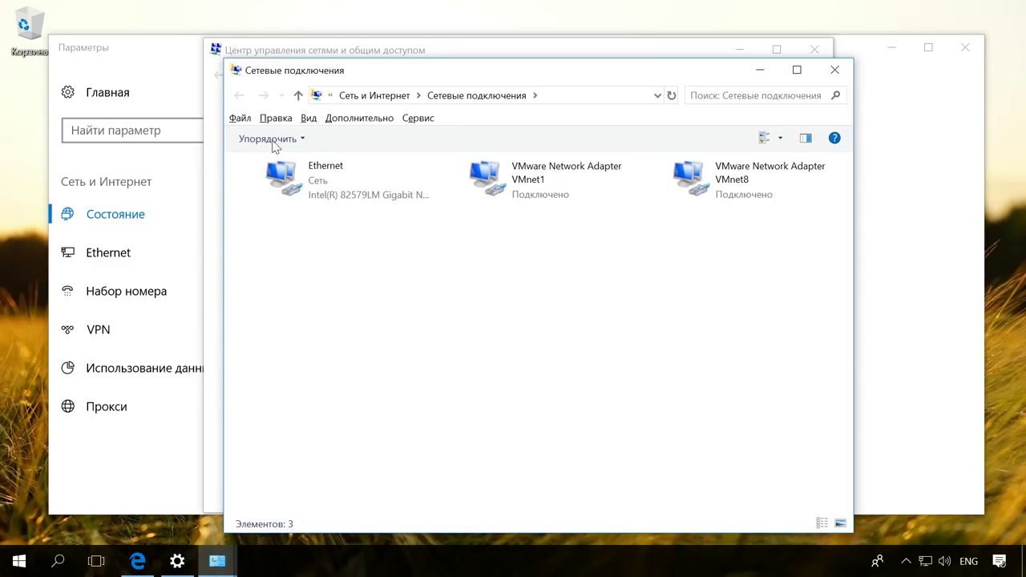
left_click(240, 118)
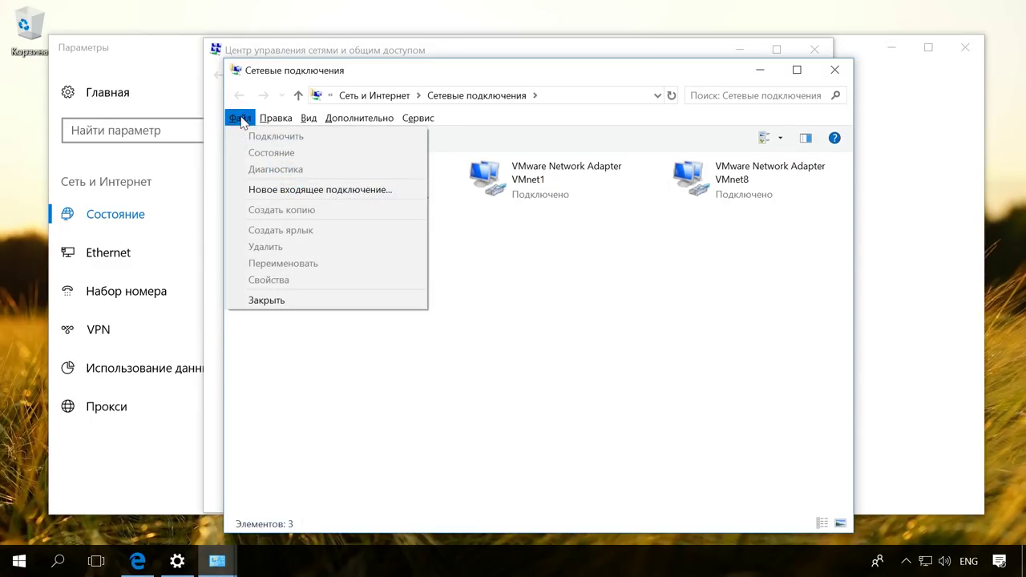
left_click(341, 190)
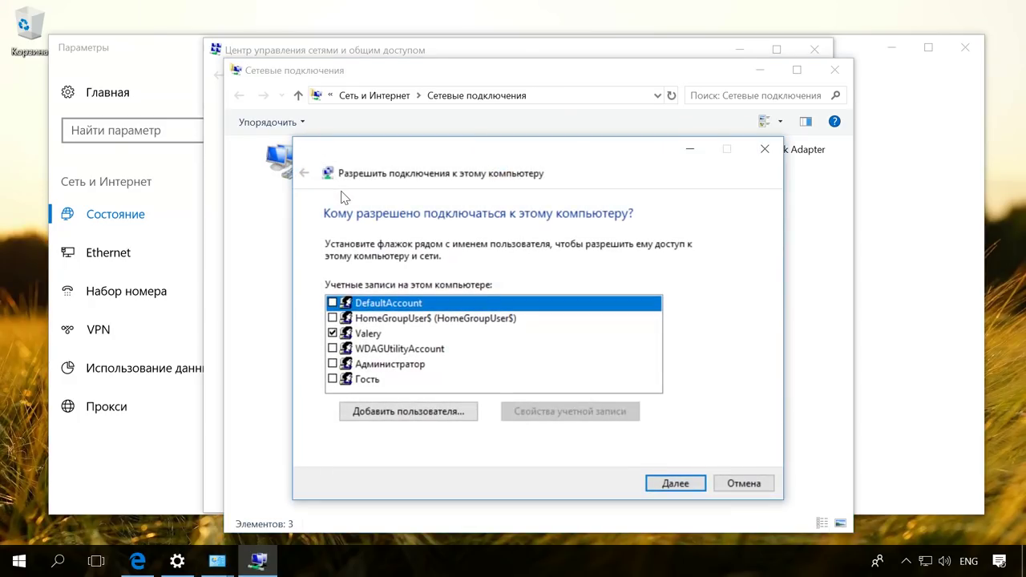
left_click(362, 335)
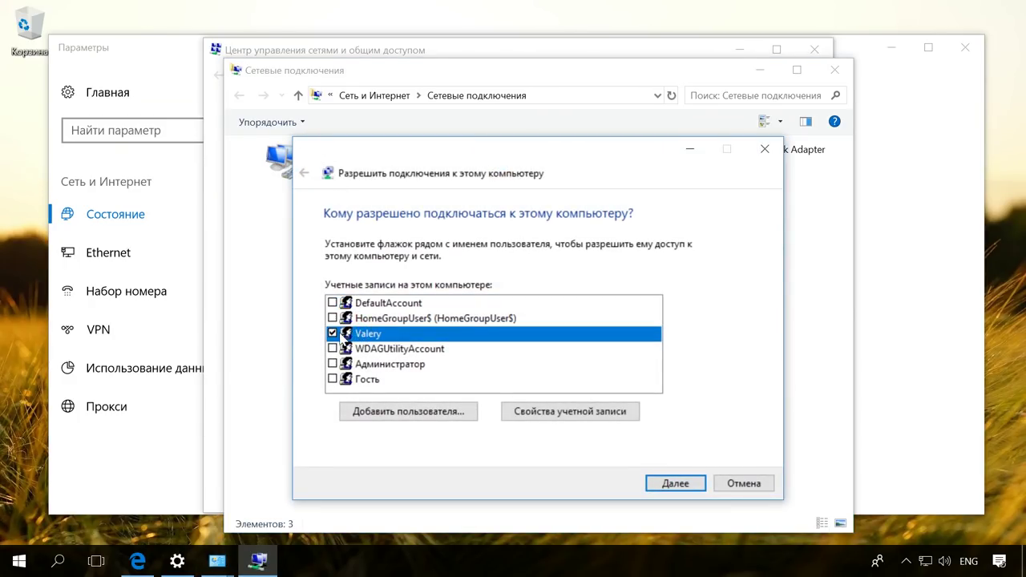
left_click(333, 334)
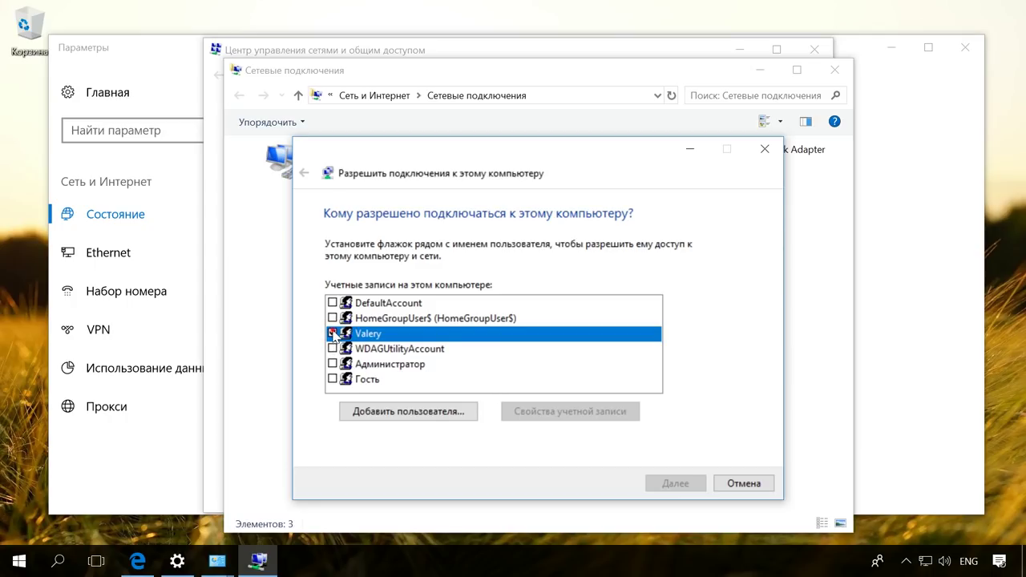
left_click(332, 334)
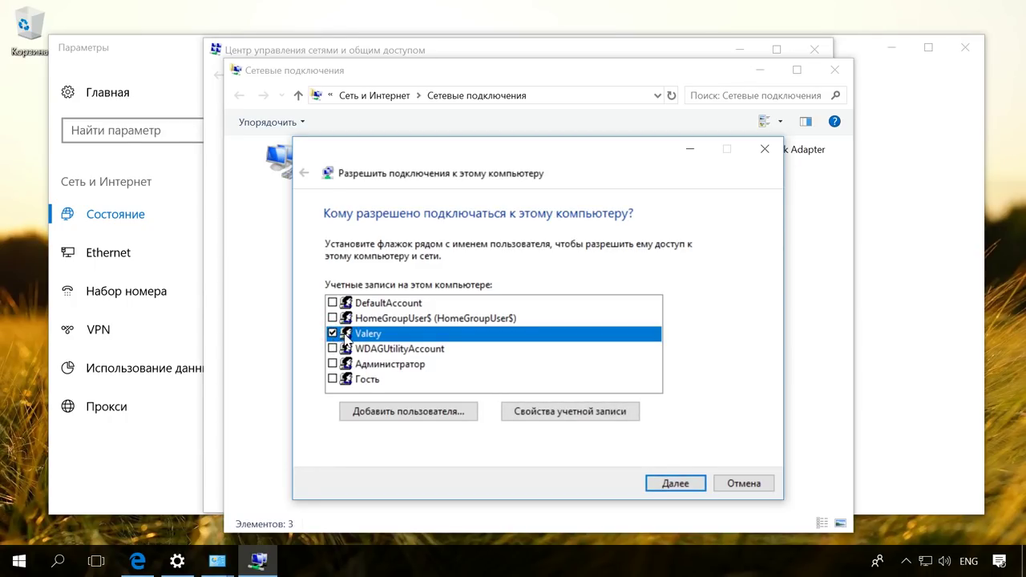
left_click(675, 484)
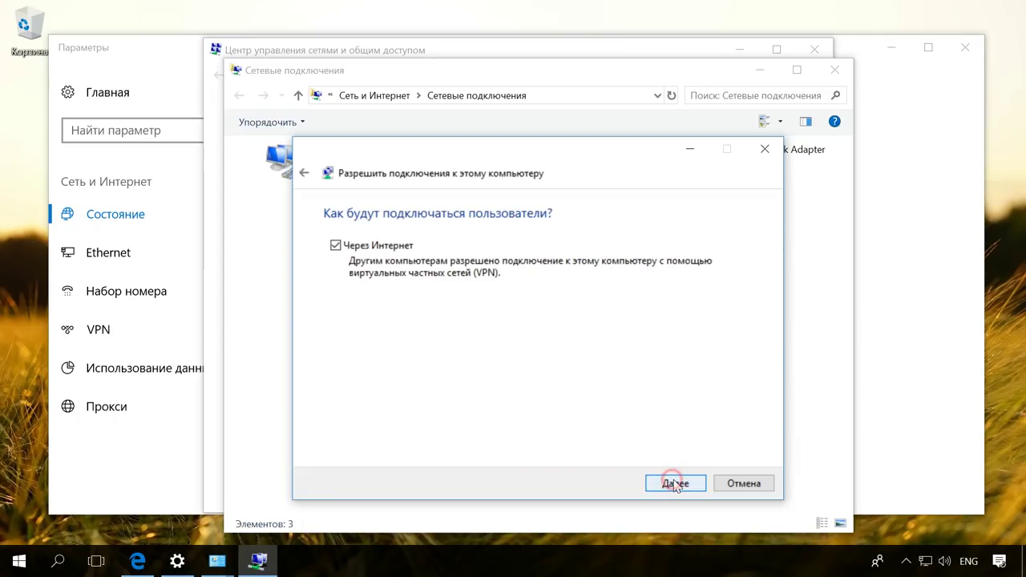
Step: Allow users to connect through the Internet, grant access with the preselected network programs, and finish the wizard
left_click(335, 245)
left_click(337, 247)
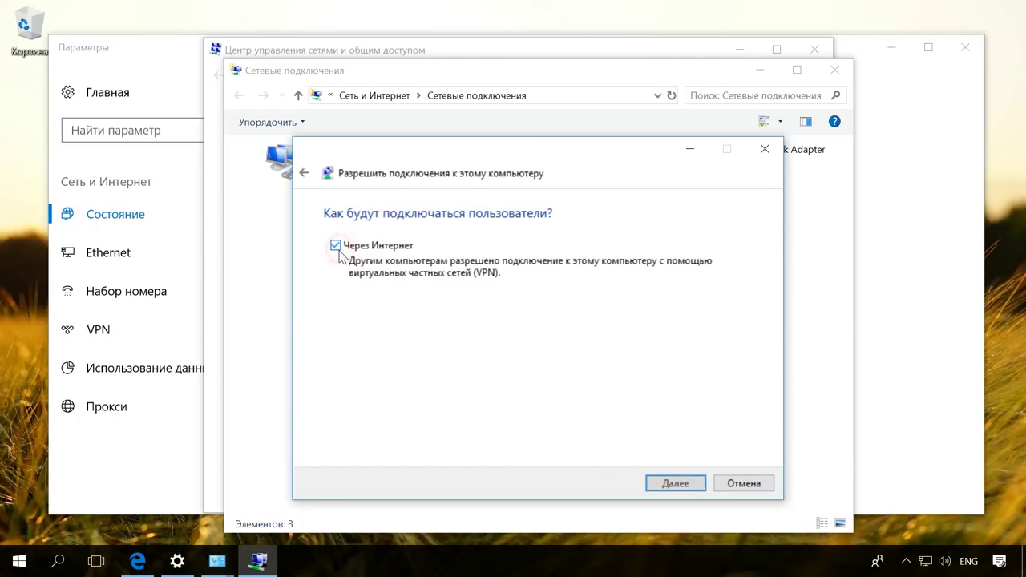
left_click(677, 486)
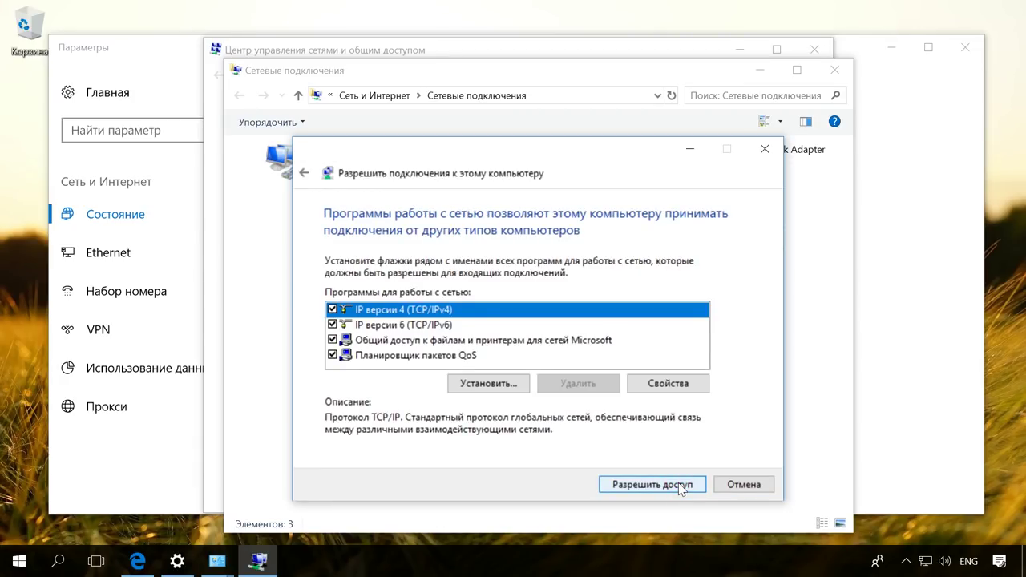
left_click(684, 486)
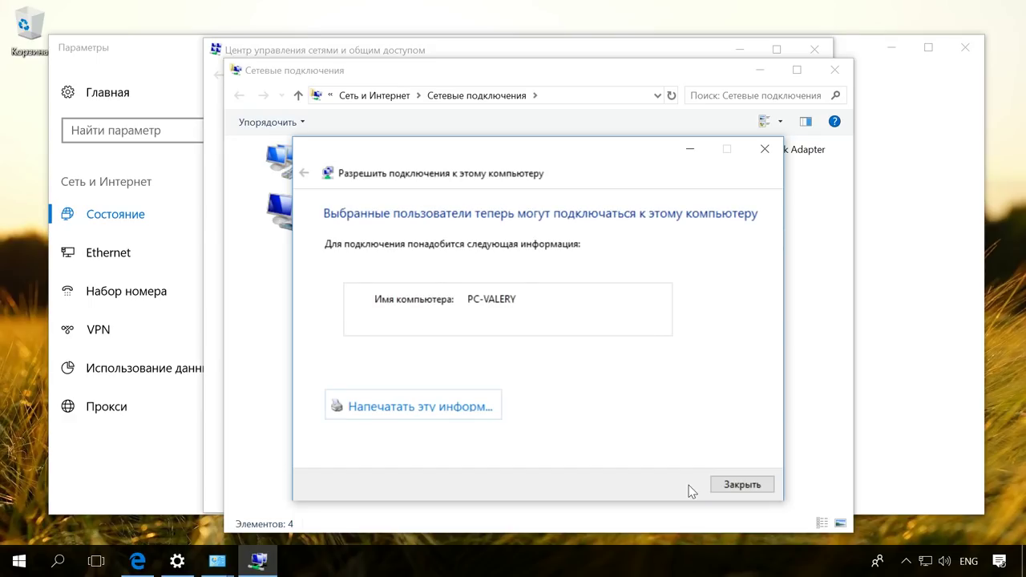
left_click(731, 485)
Step: Select the incoming connections entry, then close the network connections window and the Settings window
left_click(822, 47)
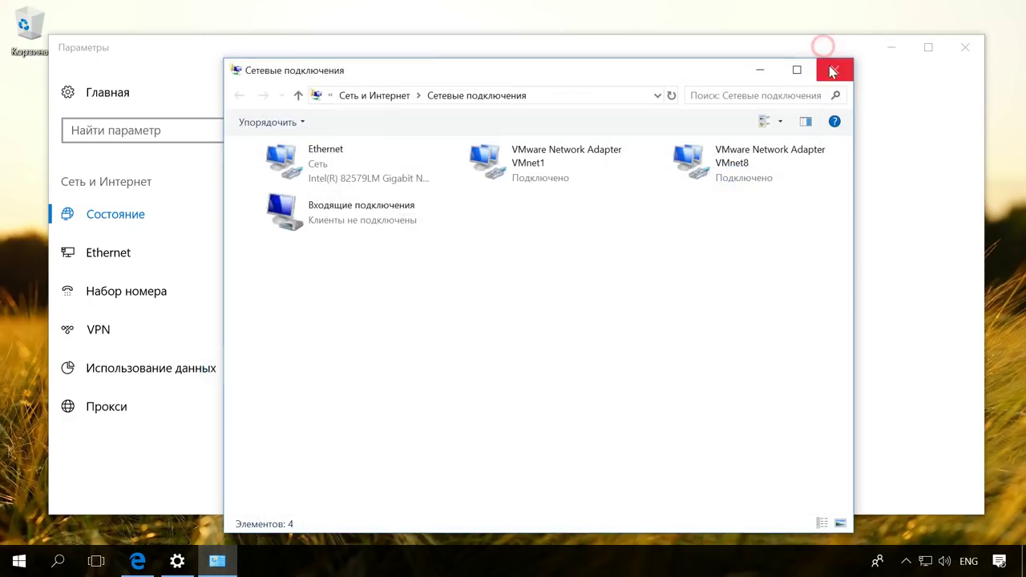
left_click(362, 216)
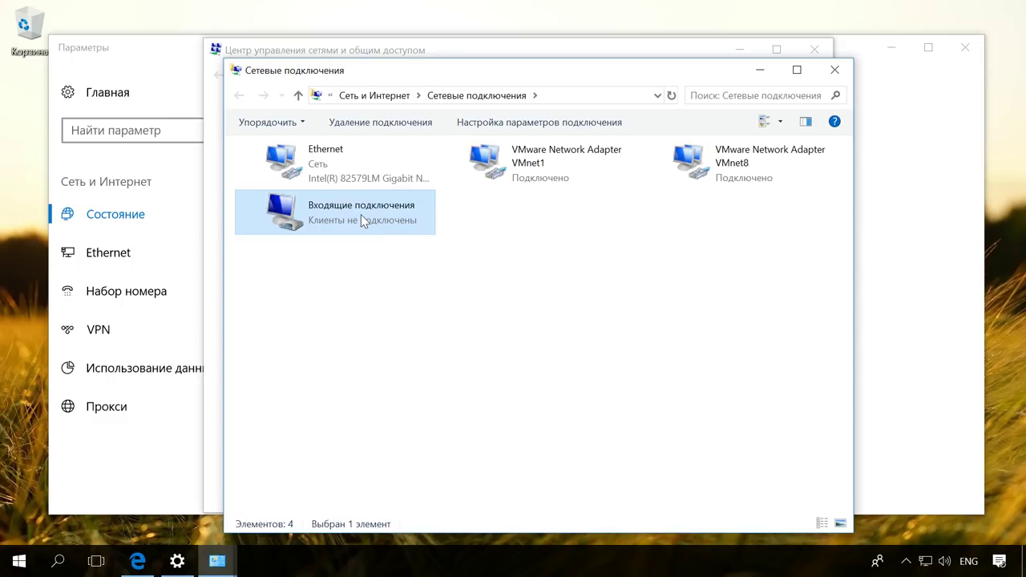
left_click(835, 70)
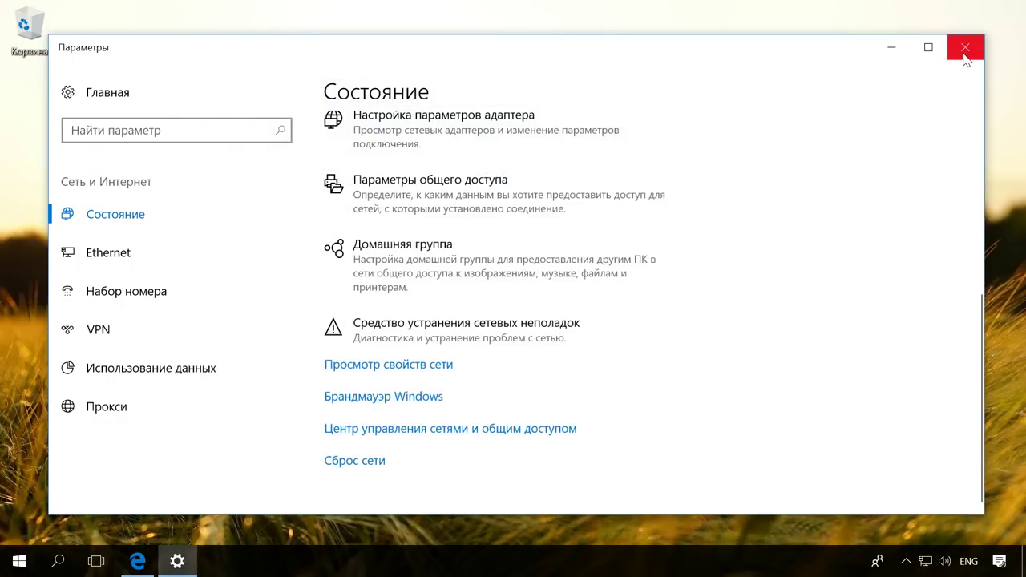
left_click(964, 53)
Step: Create a folder on the desktop, keeping the default name "Новая папка"
right_click(52, 100)
mouse_move(112, 251)
left_click(348, 259)
left_click(90, 119)
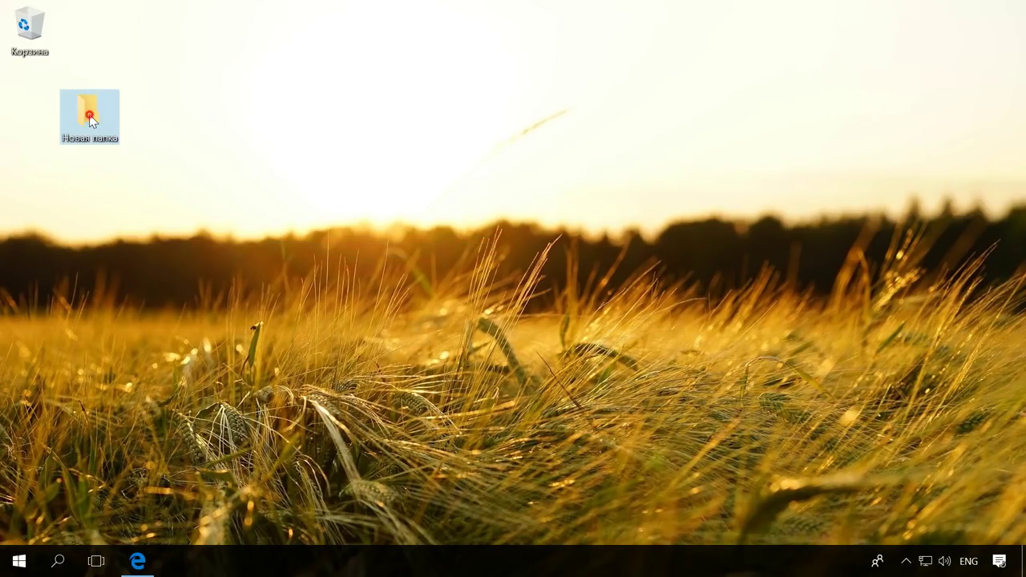
Step: Create a Word document named 11111 inside the new desktop folder and close the folder window
double_click(90, 119)
right_click(488, 272)
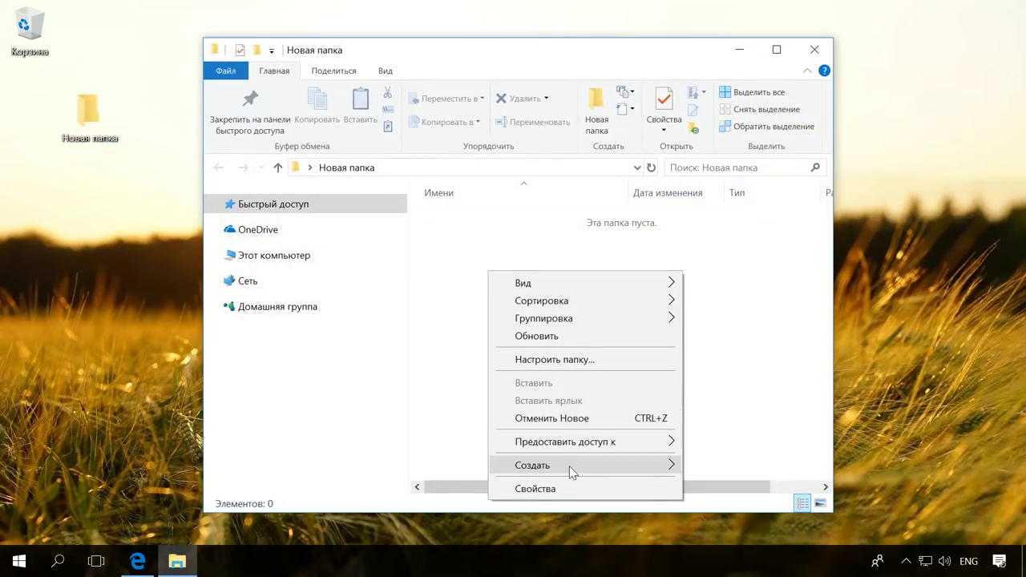
mouse_move(574, 471)
left_click(753, 372)
type("11111")
key("Return")
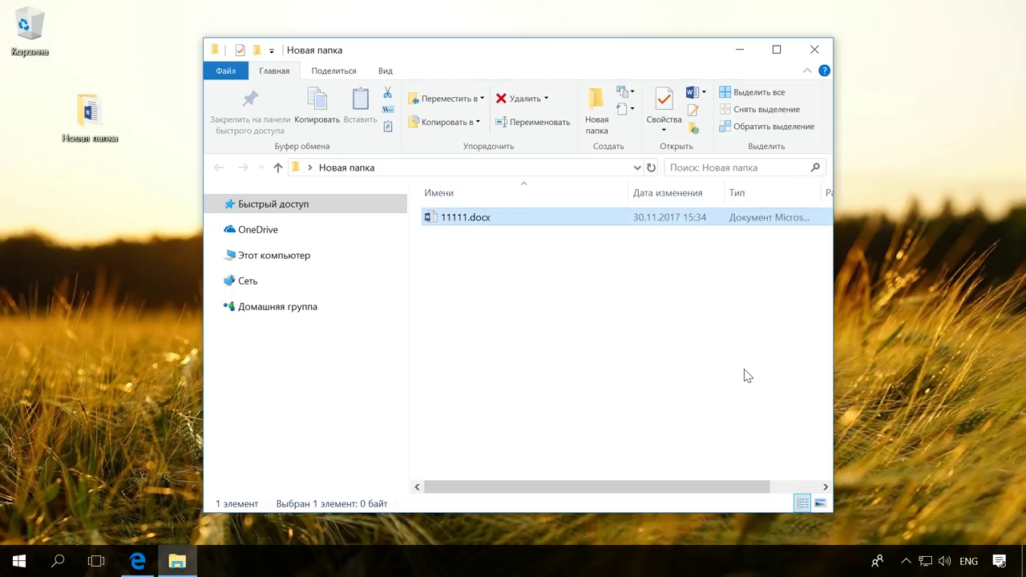
left_click(815, 50)
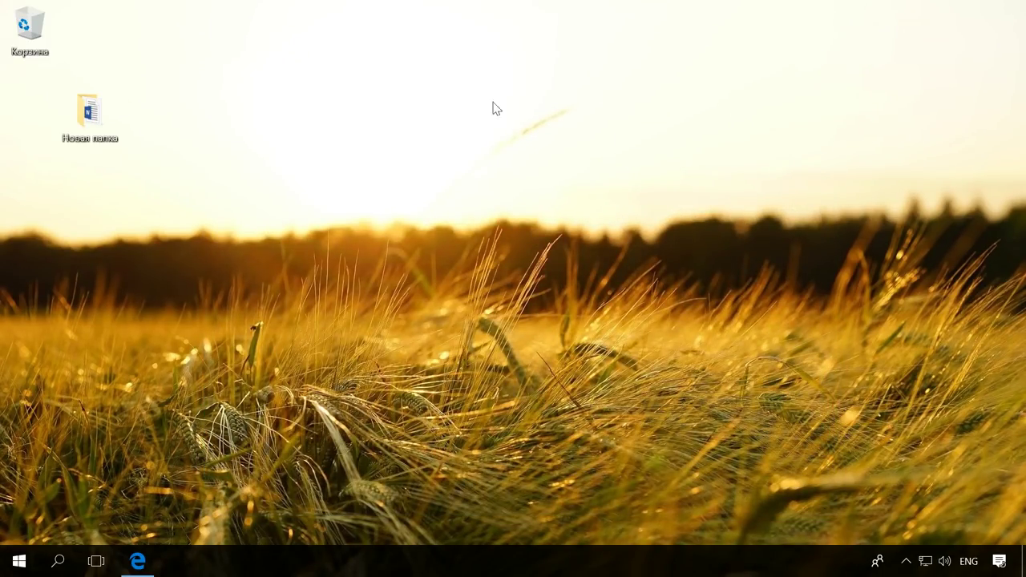
Step: Open the advanced sharing settings of the desktop folder "Новая папка" and turn on sharing for it
right_click(98, 122)
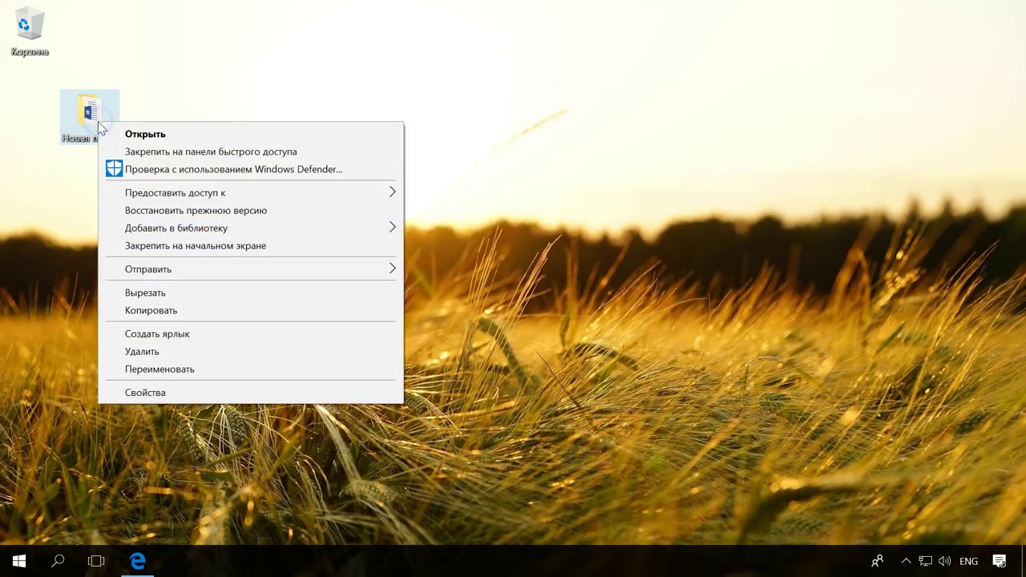
left_click(174, 392)
left_click(234, 175)
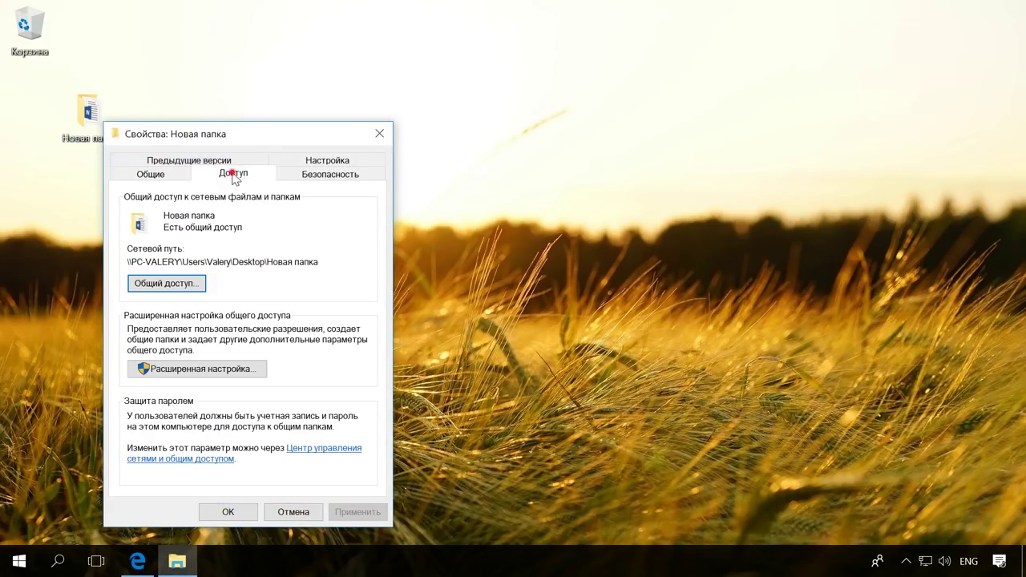
left_click(222, 367)
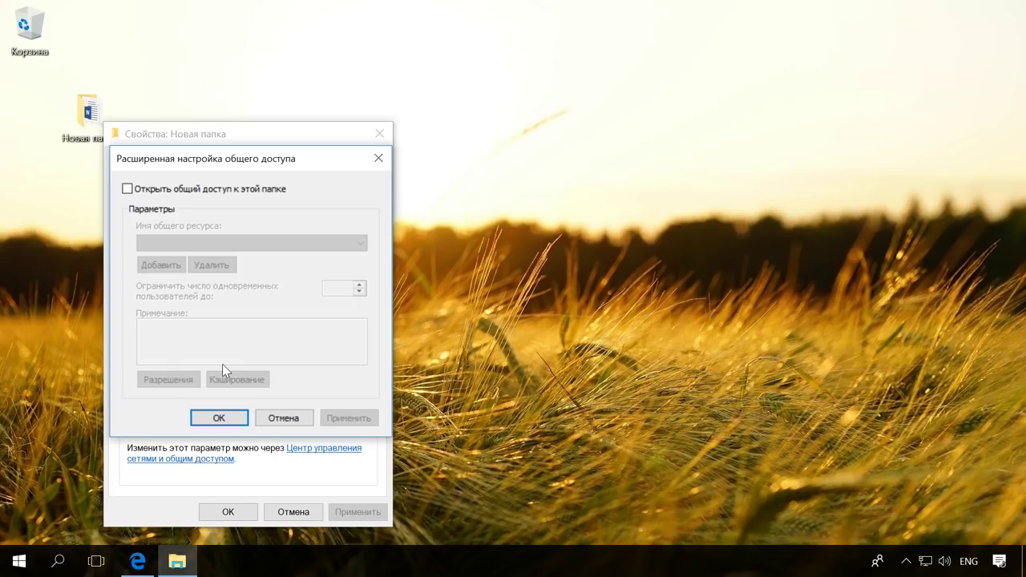
left_click(133, 190)
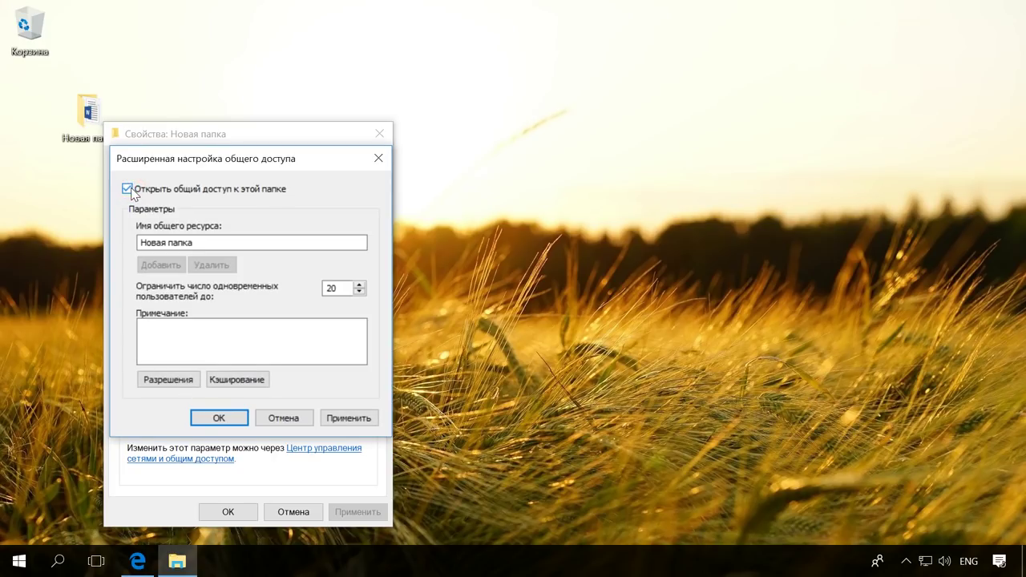
Step: Allow the group "Все" full access to the shared folder, apply the sharing settings and close the folder properties
left_click(174, 382)
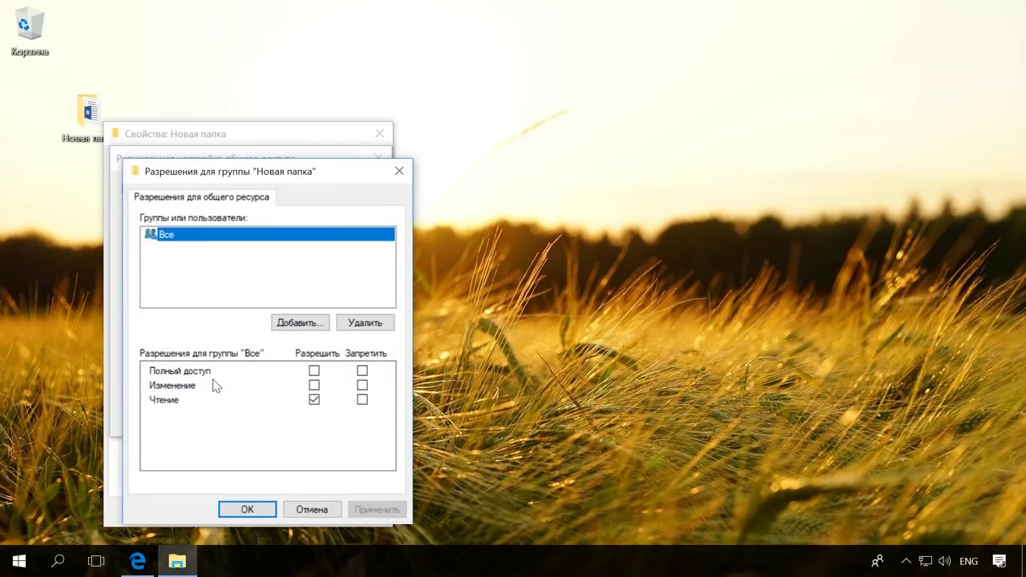
left_click(313, 373)
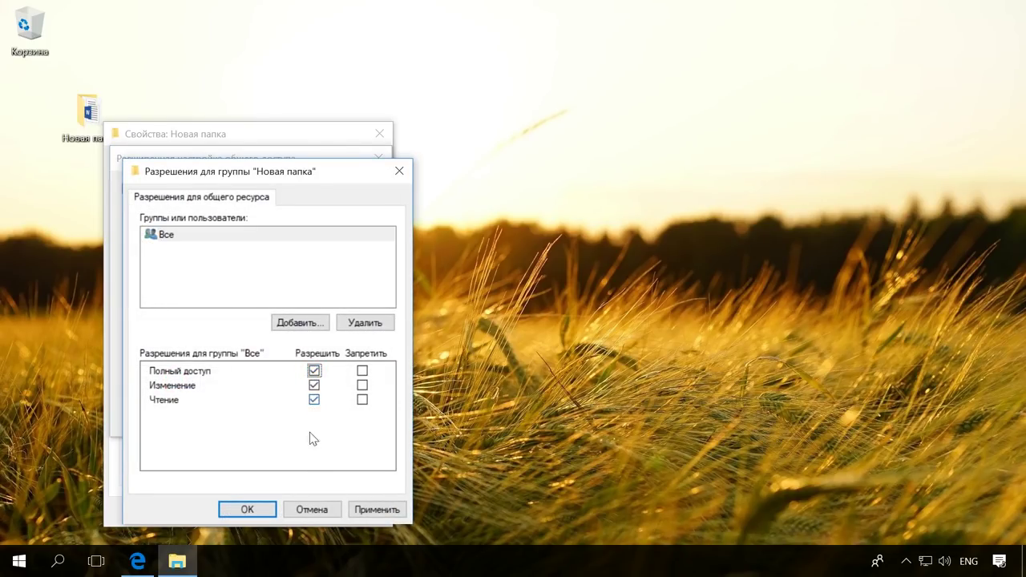
left_click(365, 511)
left_click(259, 511)
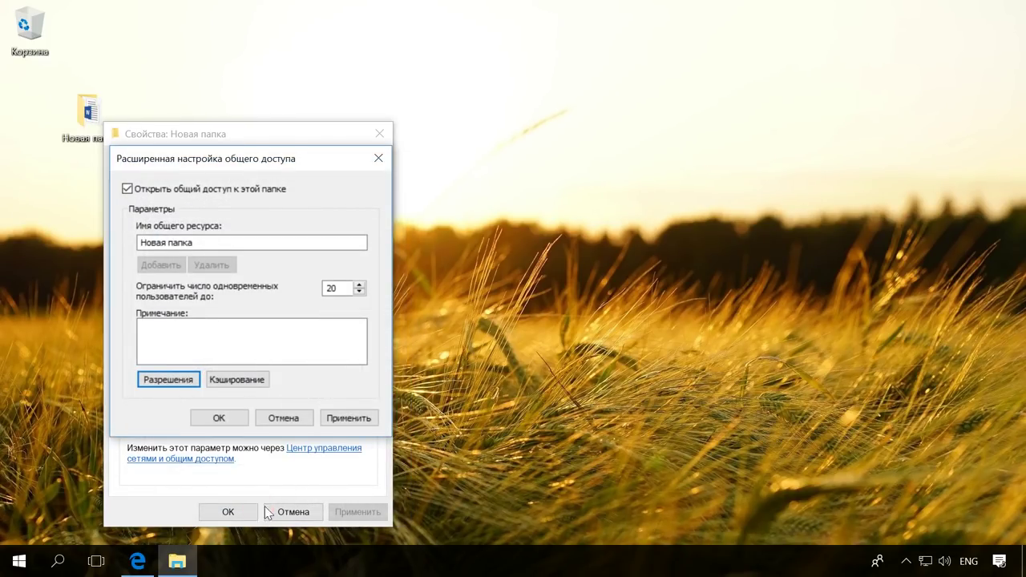
left_click(346, 418)
left_click(224, 417)
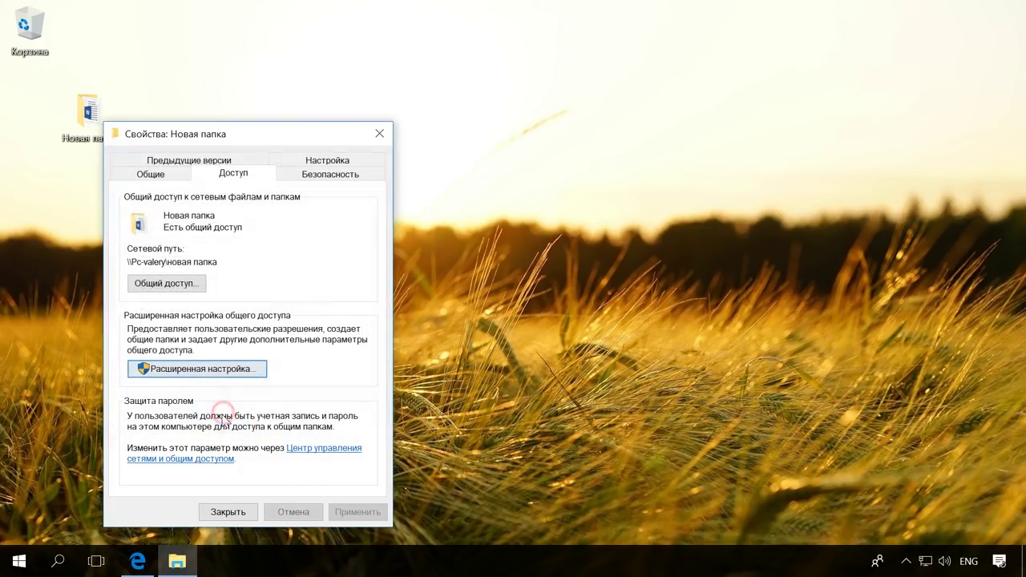
left_click(227, 510)
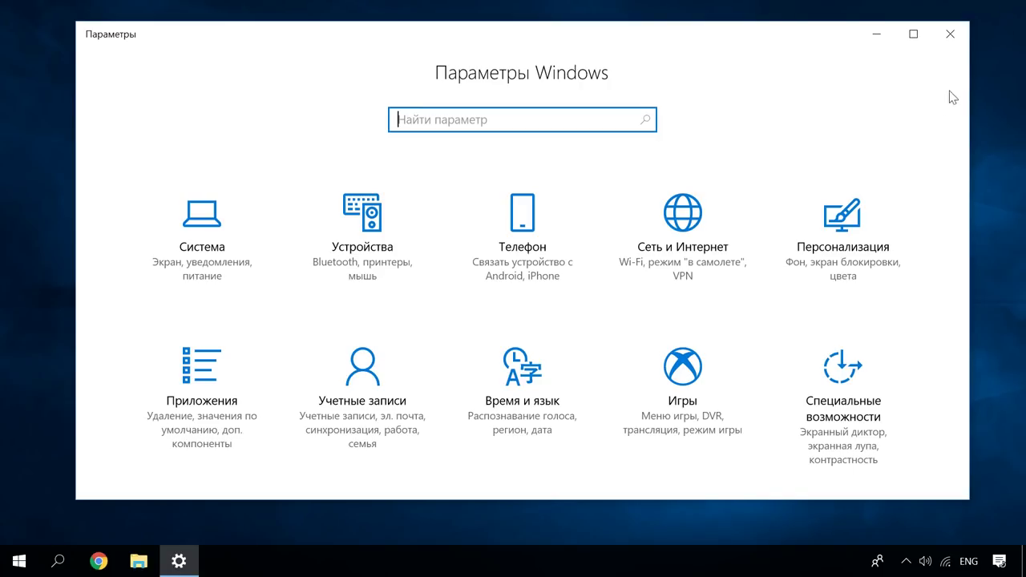
Step: Add a VPN connection in the network settings with the provider Windows (встроенные) and the connection name VPN
left_click(688, 231)
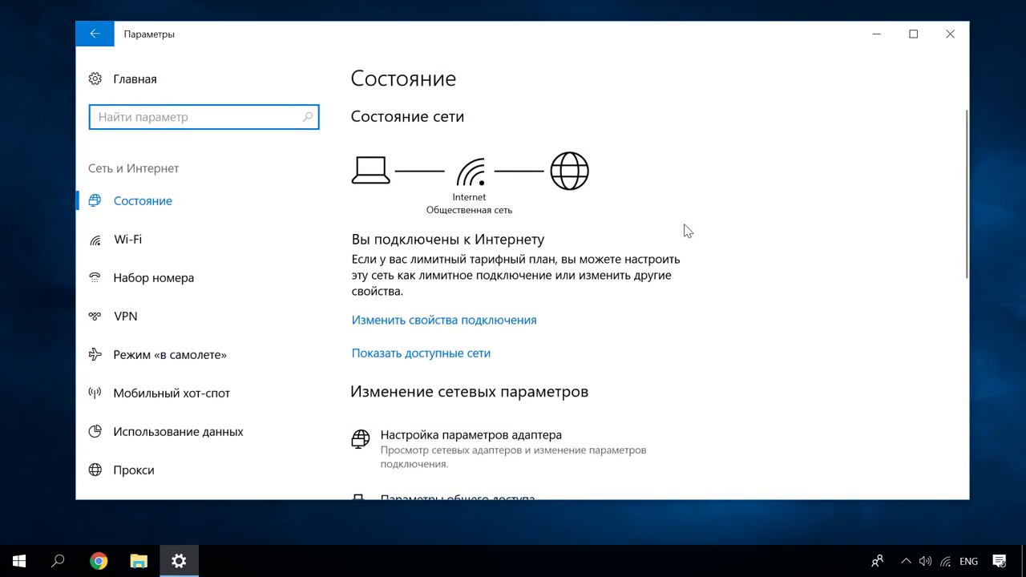
left_click(123, 329)
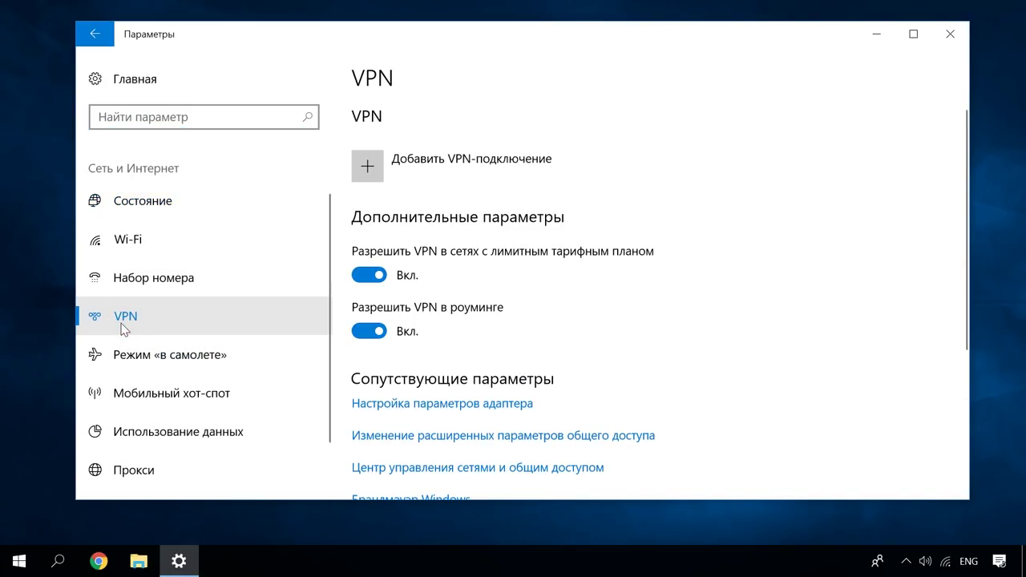
left_click(503, 166)
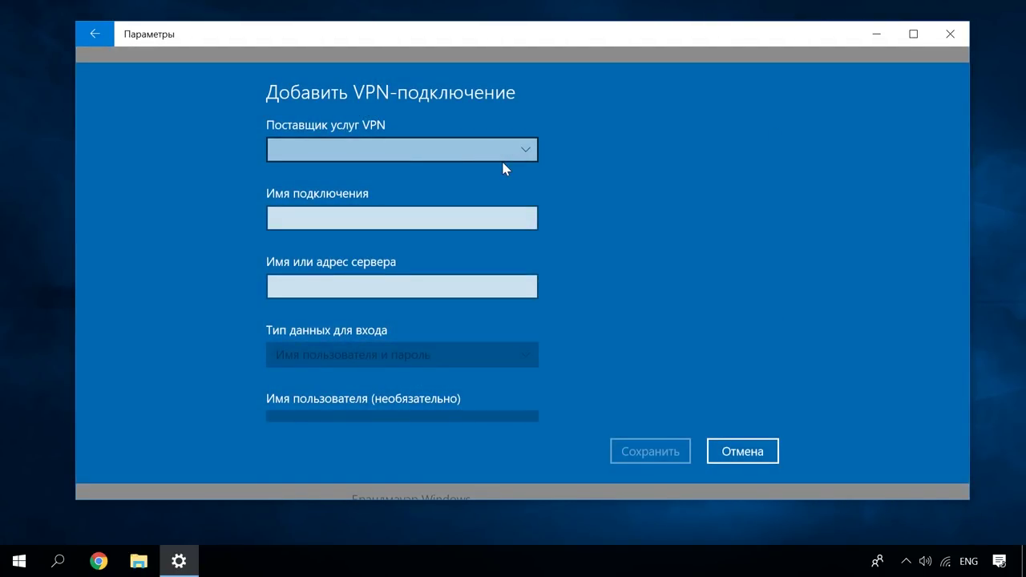
left_click(526, 148)
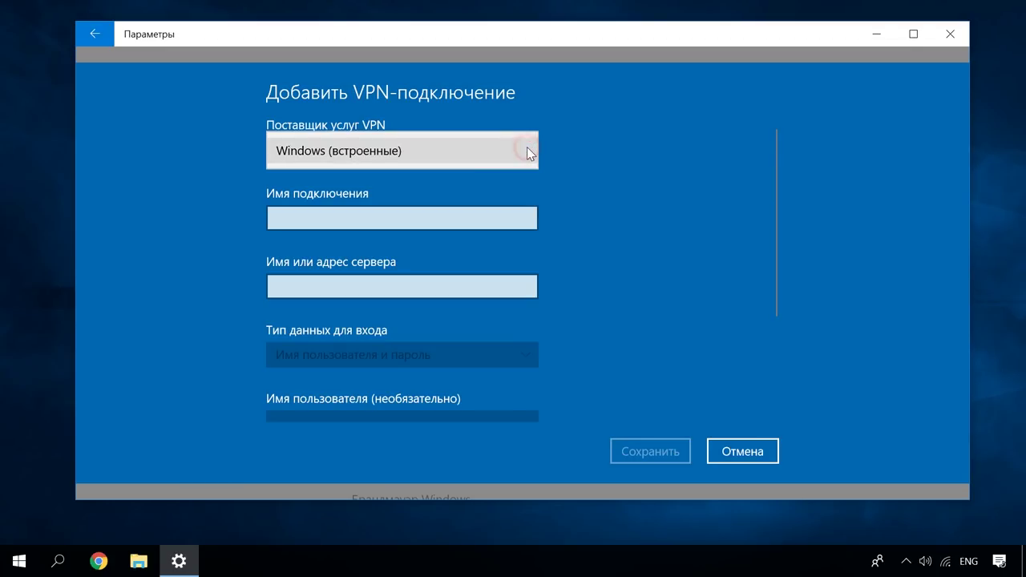
left_click(412, 154)
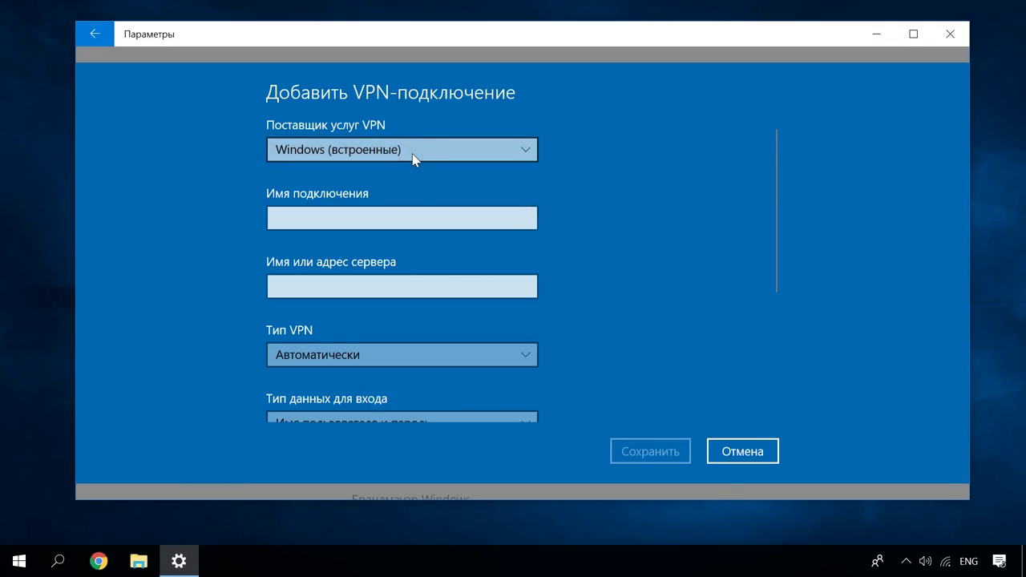
left_click(413, 218)
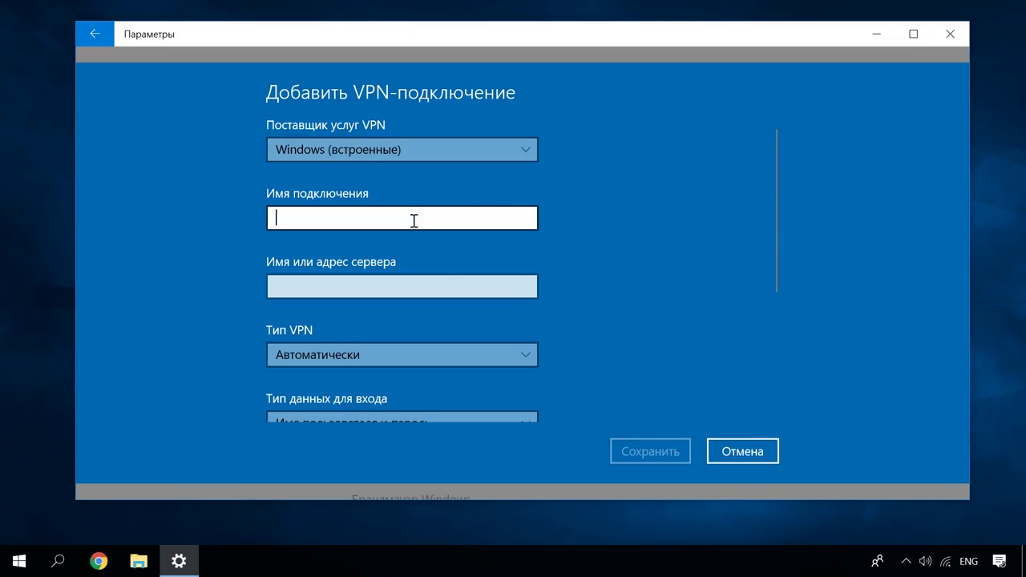
type("VPN")
Step: Open Edge on the server computer and set the VPN connection's server address to 176.122.115.66, keeping the VPN type Автоматически
left_click(412, 284)
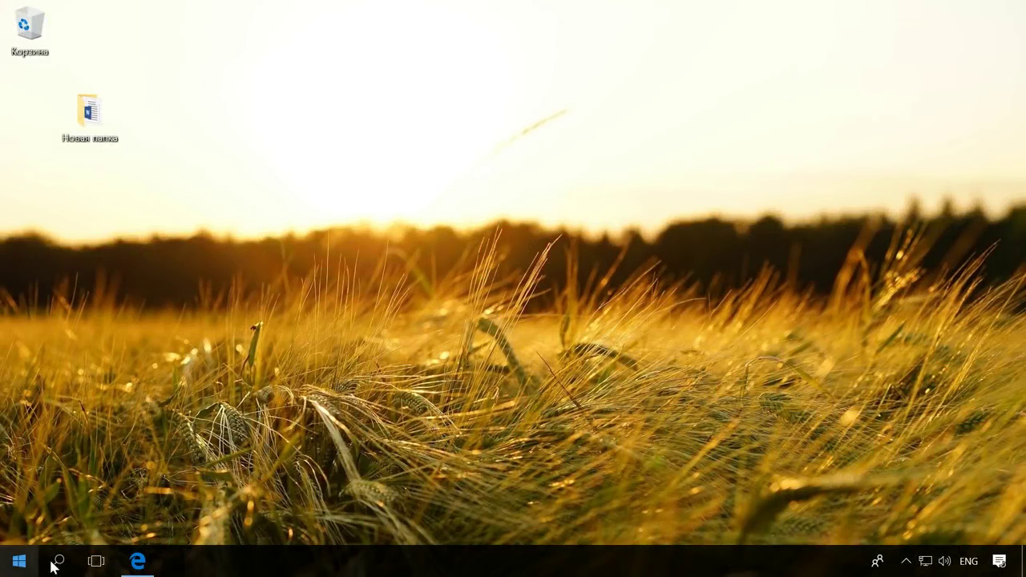
left_click(136, 562)
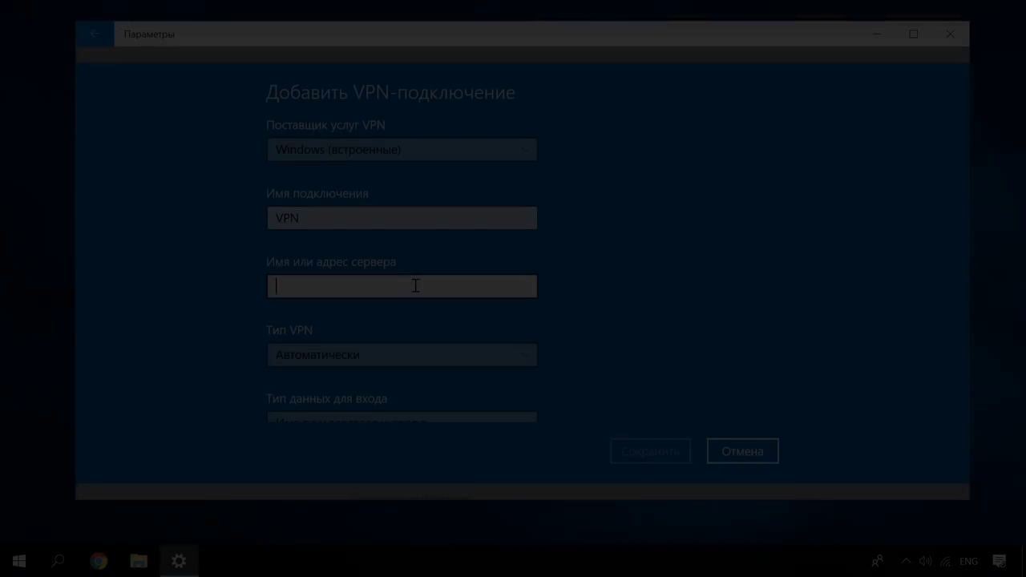
type("176.122.1")
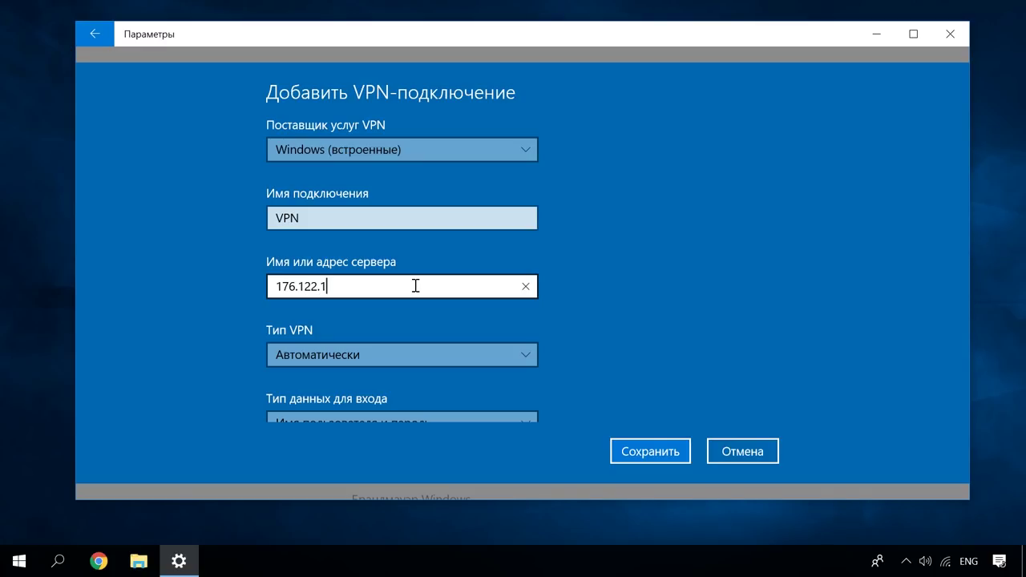
type("15.66")
left_click(486, 354)
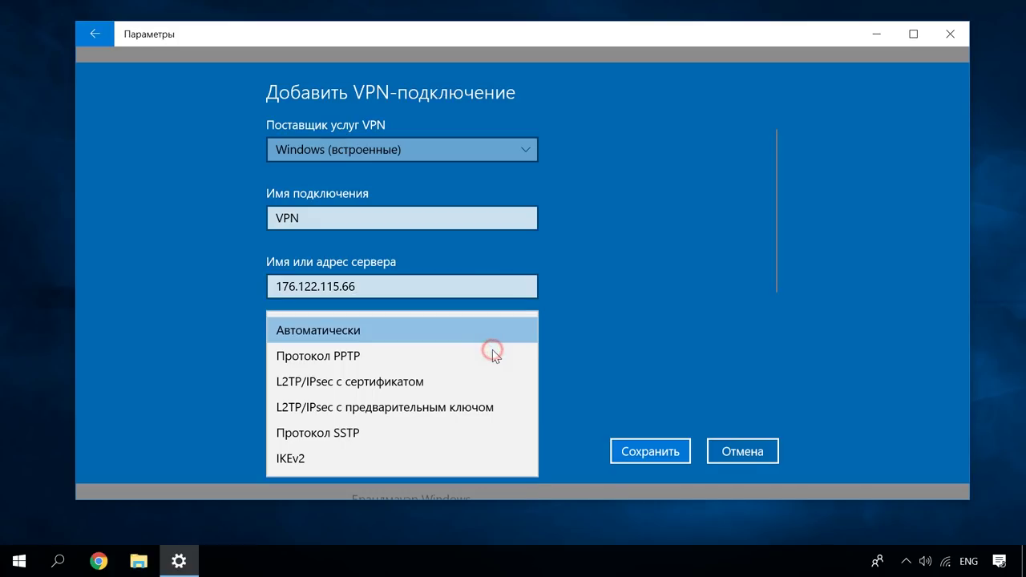
left_click(486, 330)
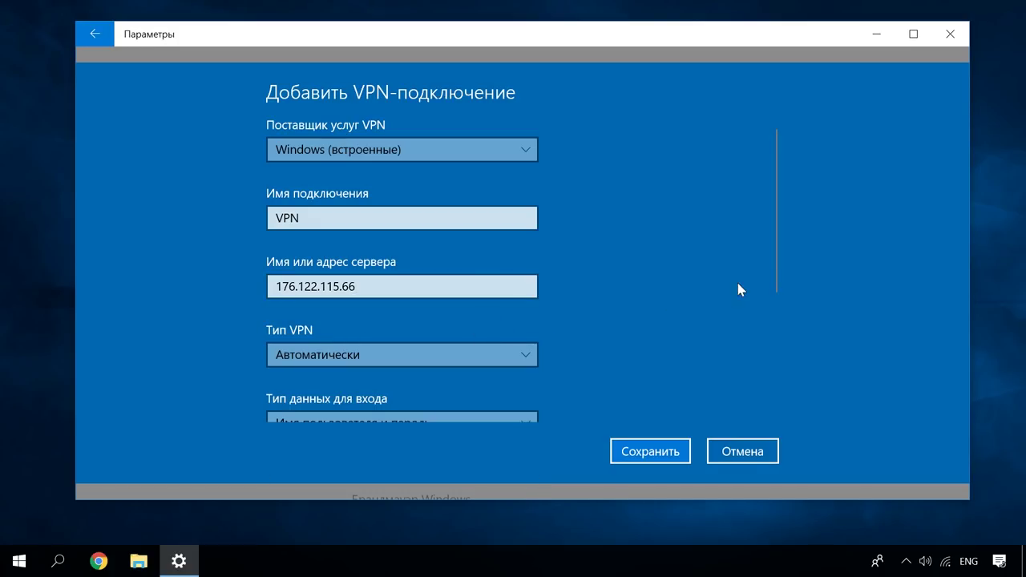
Step: Select "Имя пользователя и пароль" as the sign-in data type and enter the account's user name
scroll(714, 282, "down", 1)
scroll(710, 282, "down", 3)
left_click(497, 239)
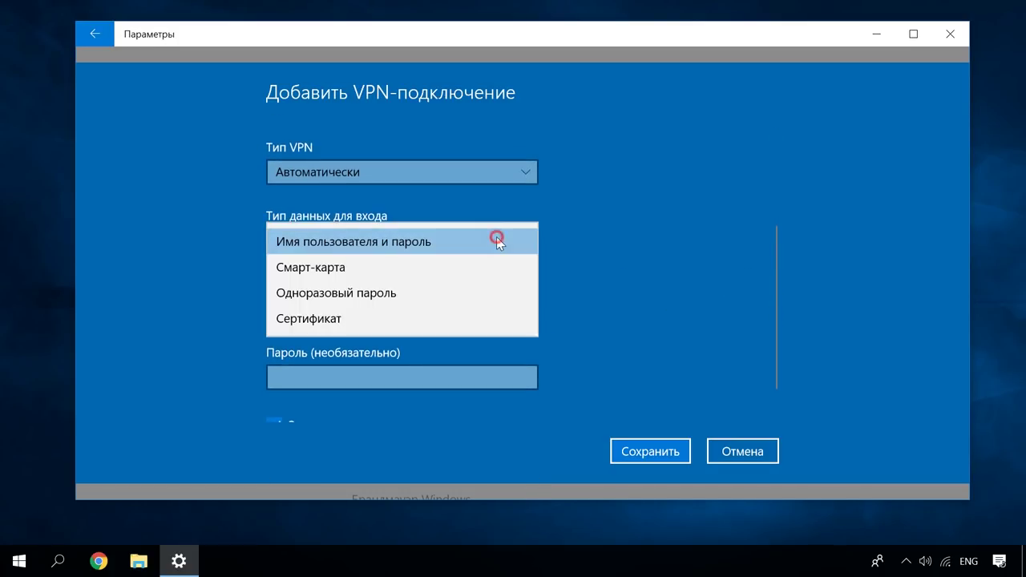
left_click(496, 240)
left_click(486, 309)
type("Valery")
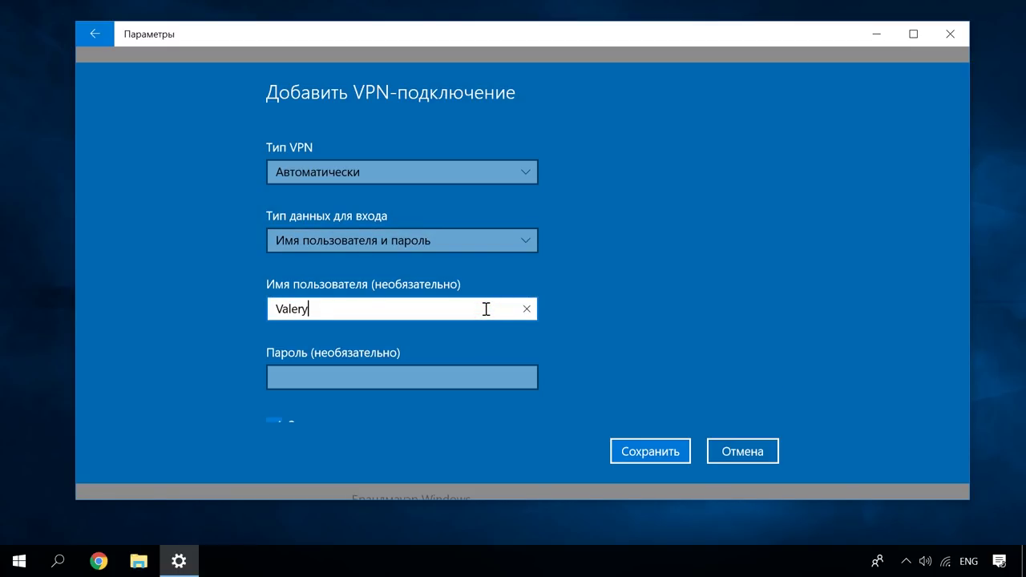
Step: Enter the account password, save the VPN connection and connect to it
left_click(359, 372)
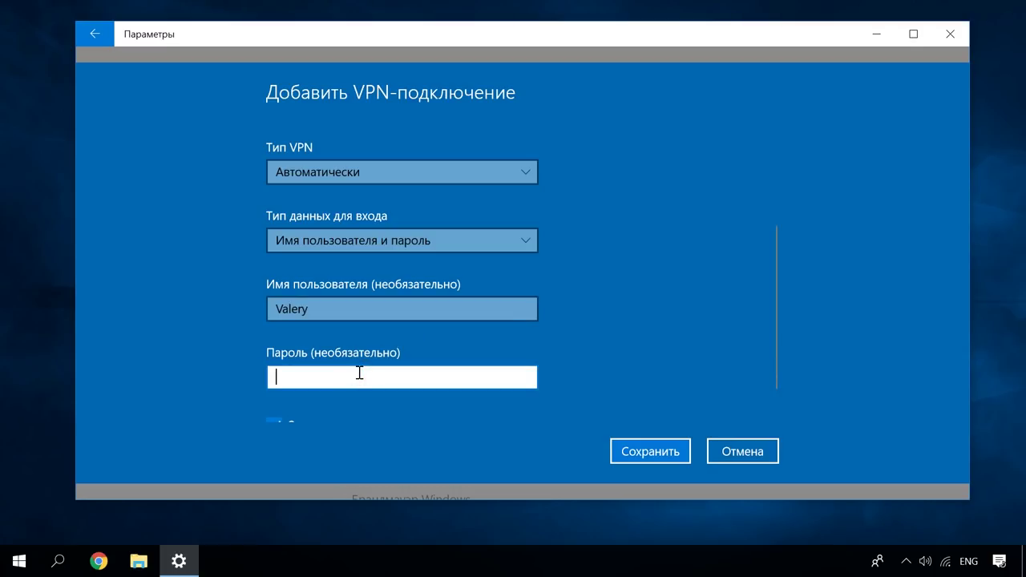
type("*********")
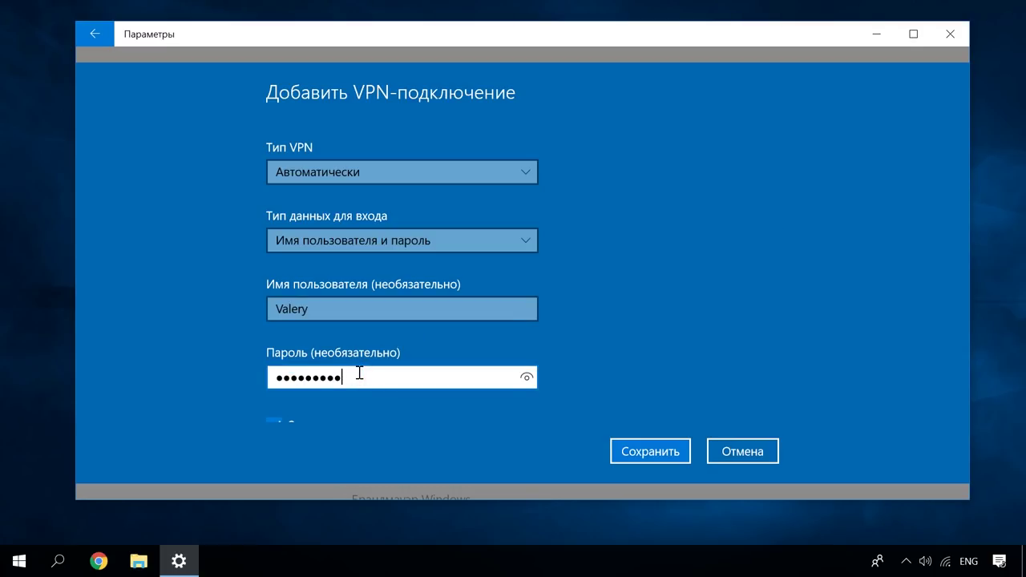
left_click(623, 461)
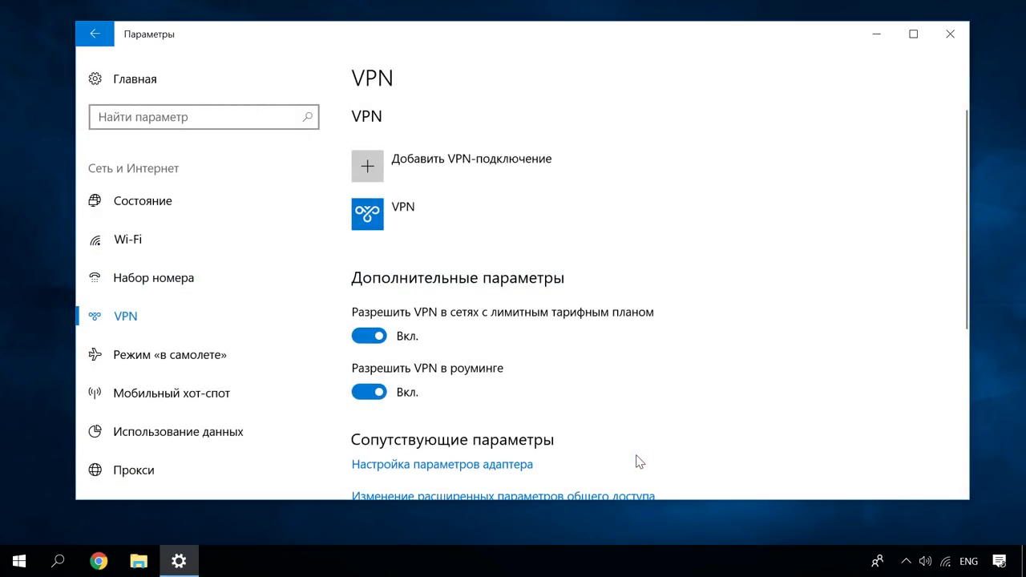
left_click(486, 223)
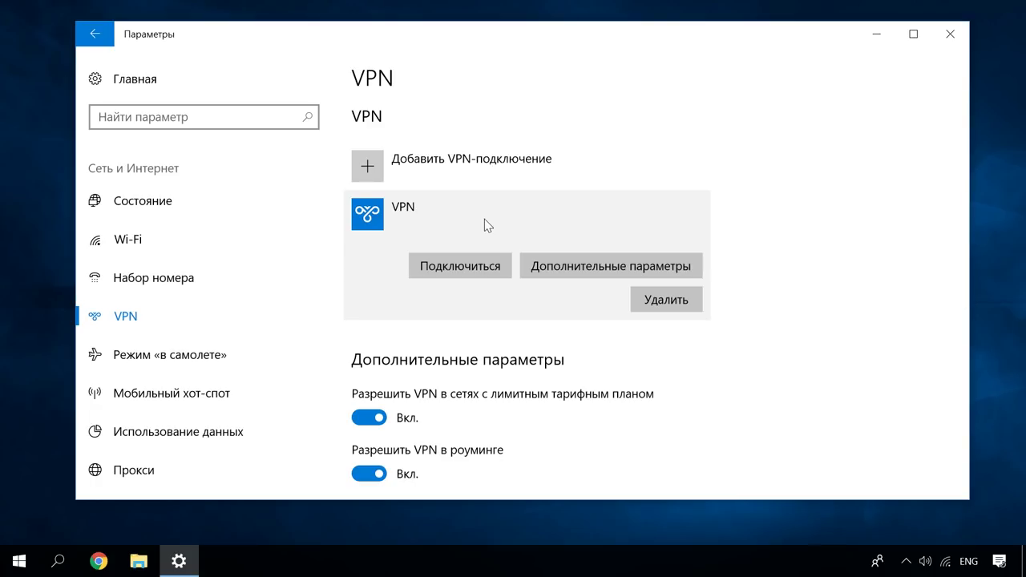
left_click(476, 265)
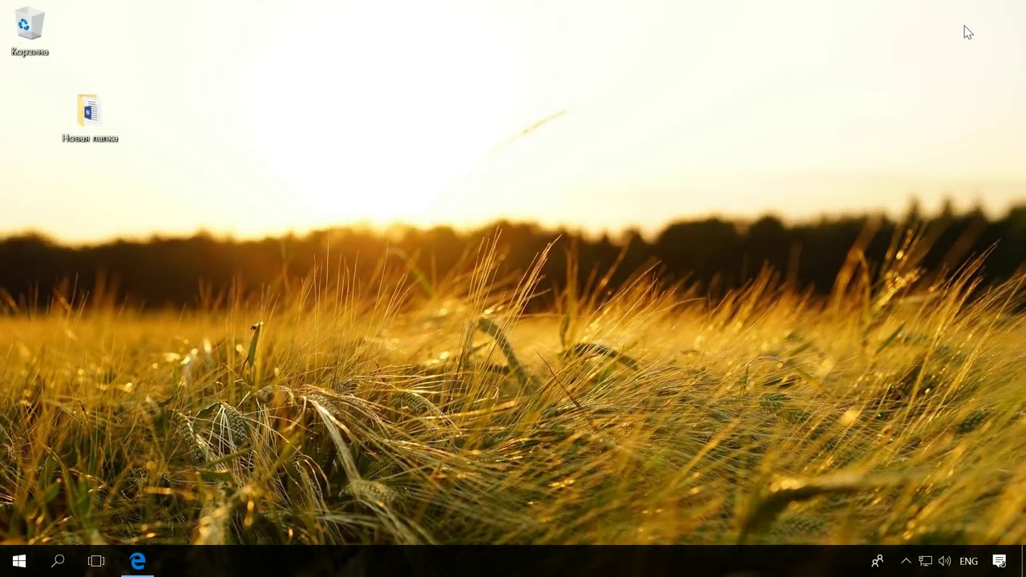
Step: On the server computer, open the properties of the incoming connections entry from the adapter list in the Network and Sharing Center
right_click(926, 560)
left_click(924, 539)
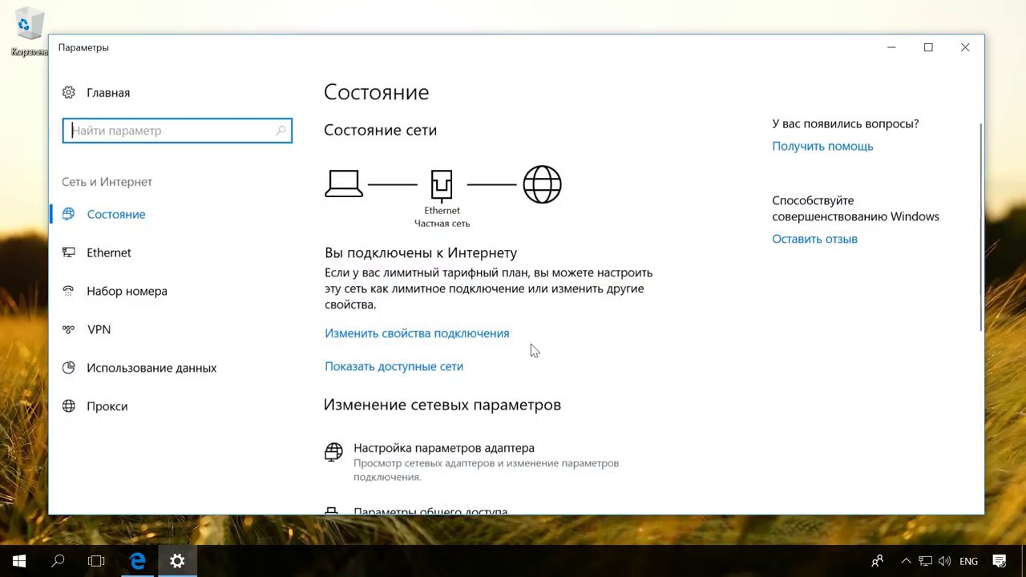
scroll(515, 401, "down", 5)
left_click(487, 429)
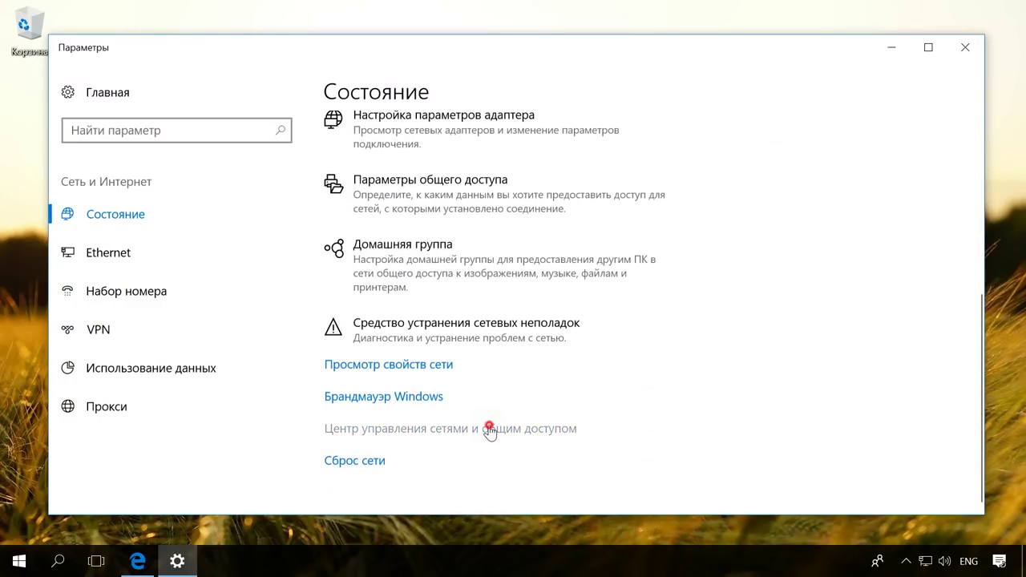
left_click(301, 154)
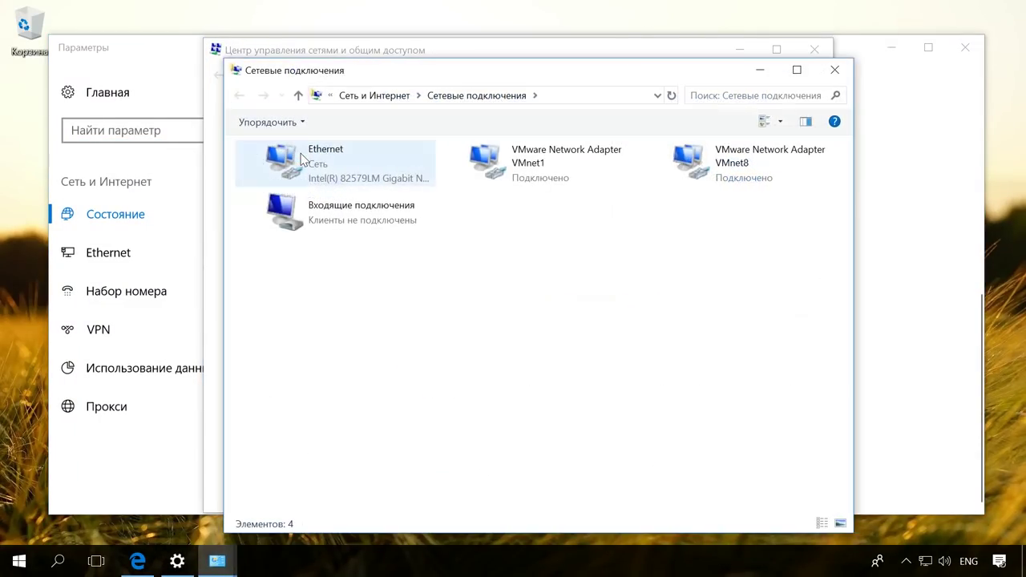
right_click(385, 215)
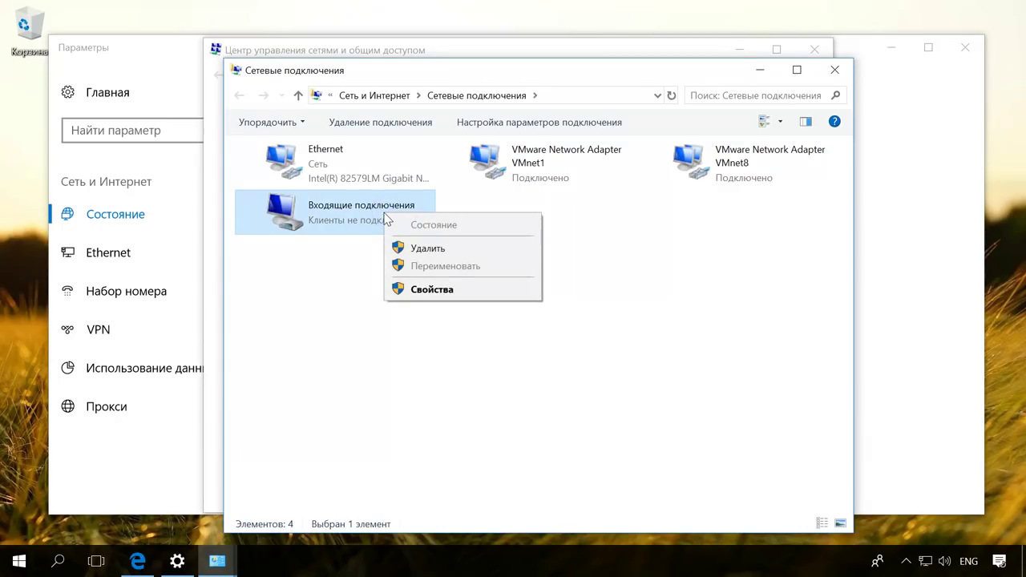
left_click(477, 295)
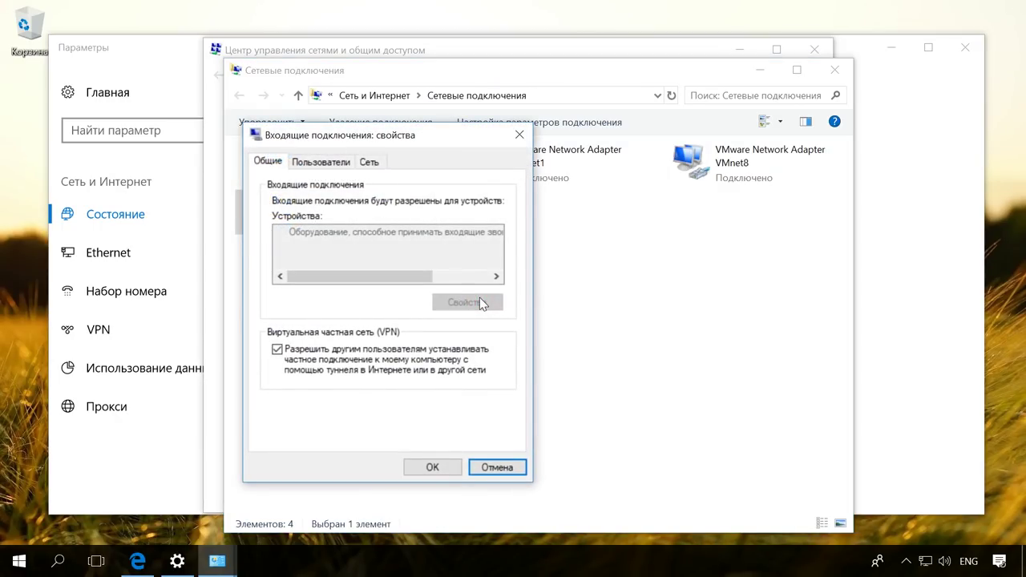
Step: Set the incoming connections' IPv4 properties to assign explicit addresses from 155.55.55.0 to 155.55.55.10 and save the changes
left_click(378, 164)
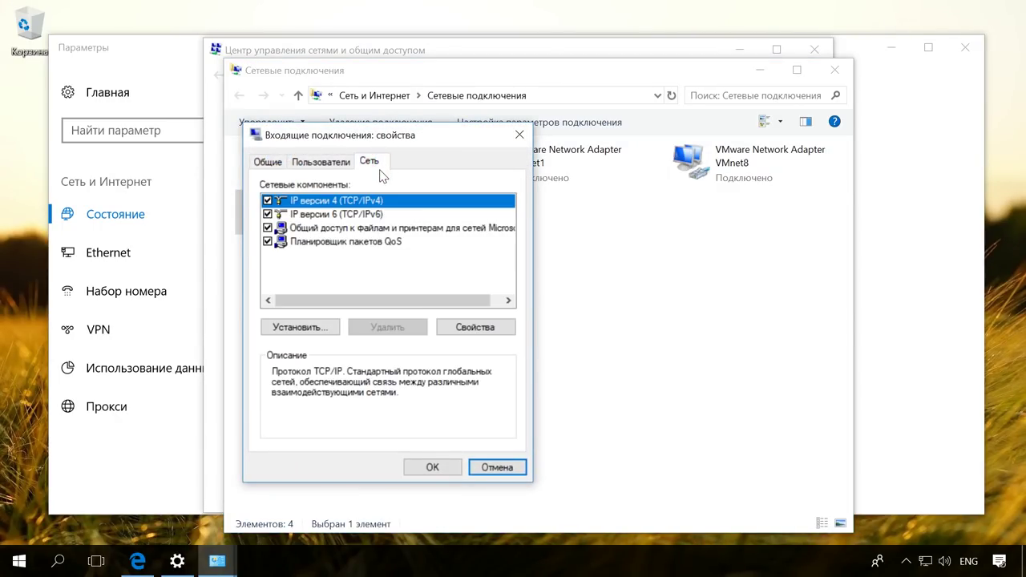
left_click(470, 327)
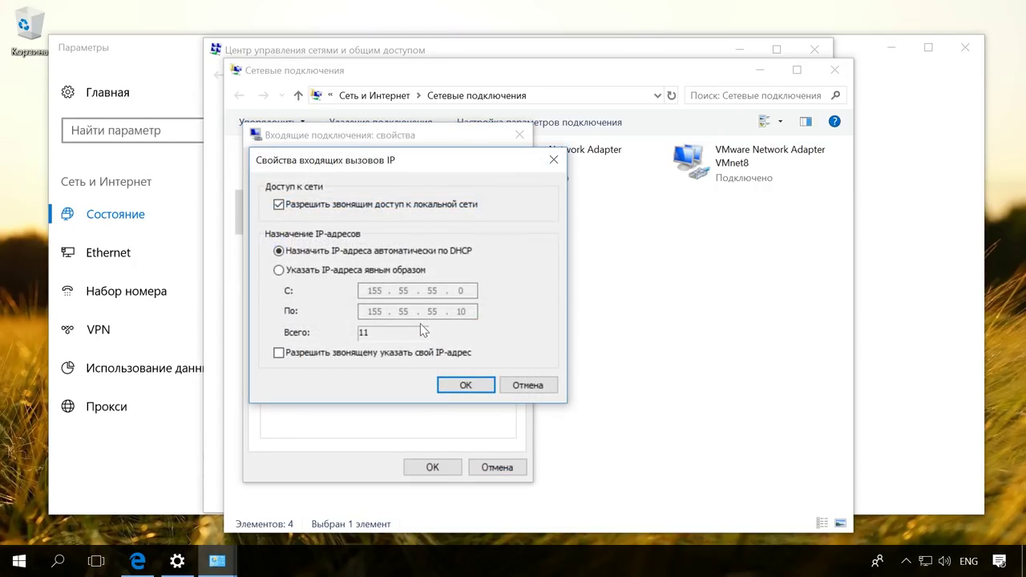
left_click(280, 270)
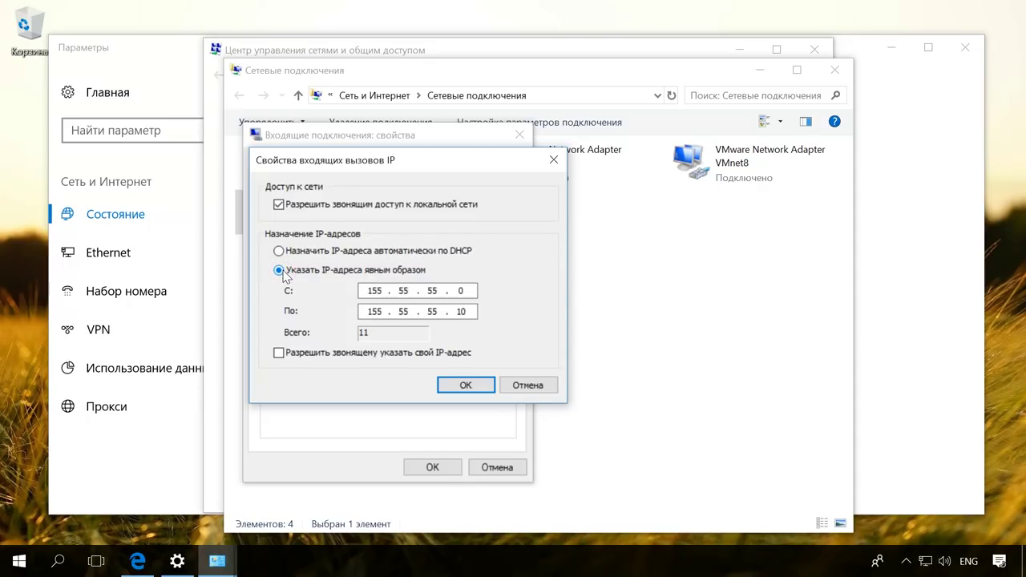
double_click(368, 291)
left_click(471, 291)
left_click(481, 390)
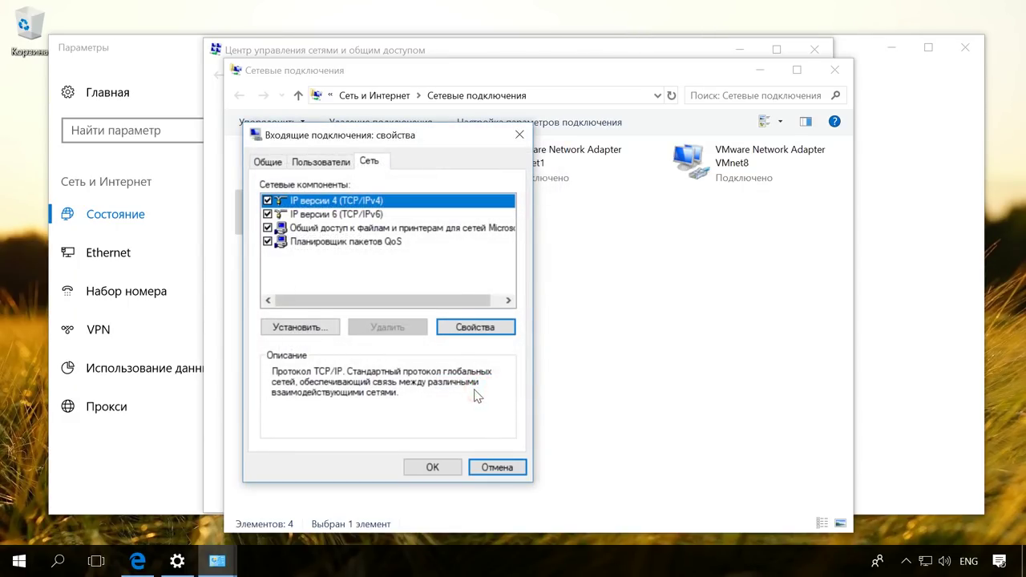
left_click(444, 465)
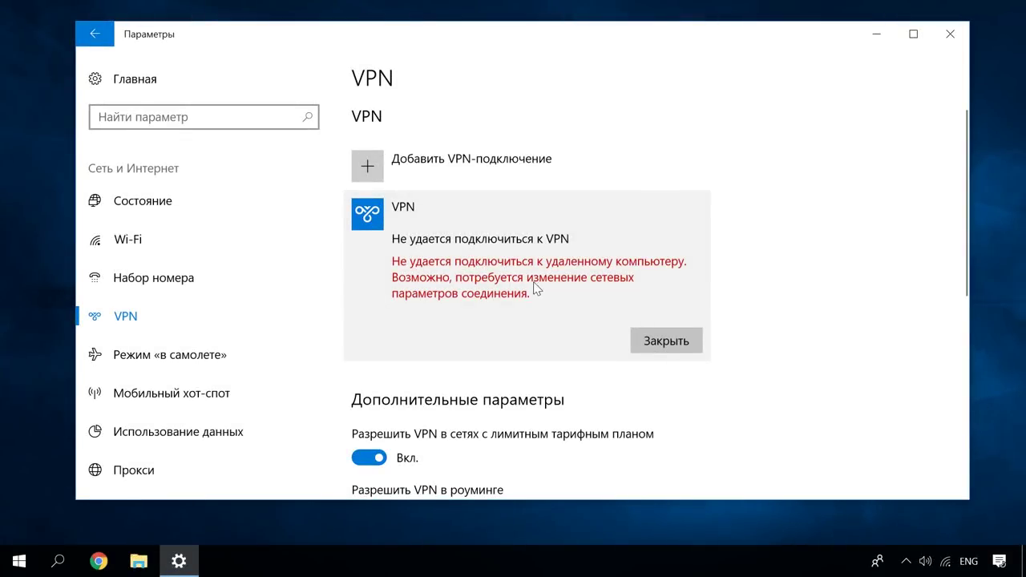
Step: On the client computer, dismiss the VPN error, reconnect to the VPN and locate its entry in the network adapter list
left_click(657, 342)
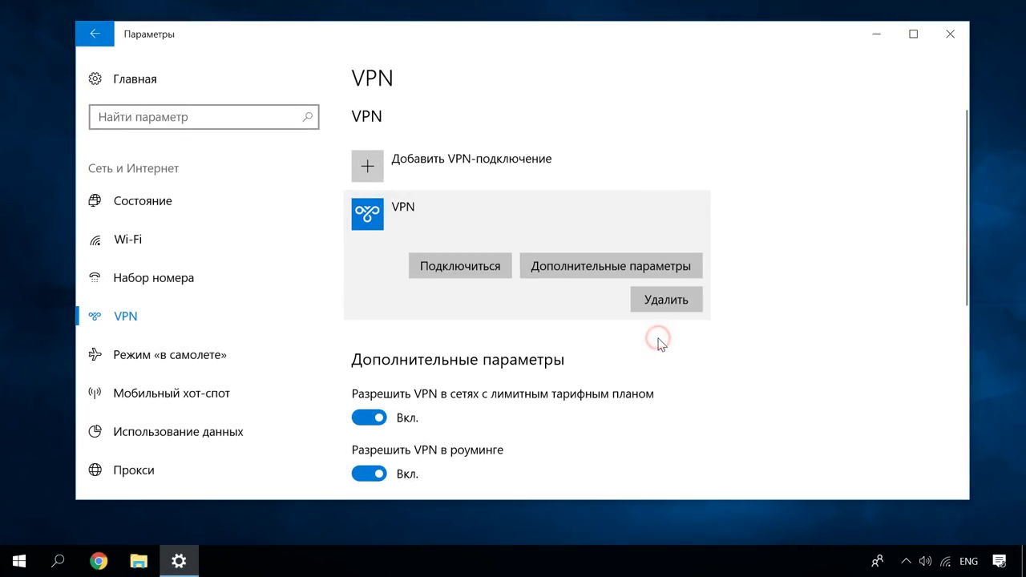
left_click(485, 273)
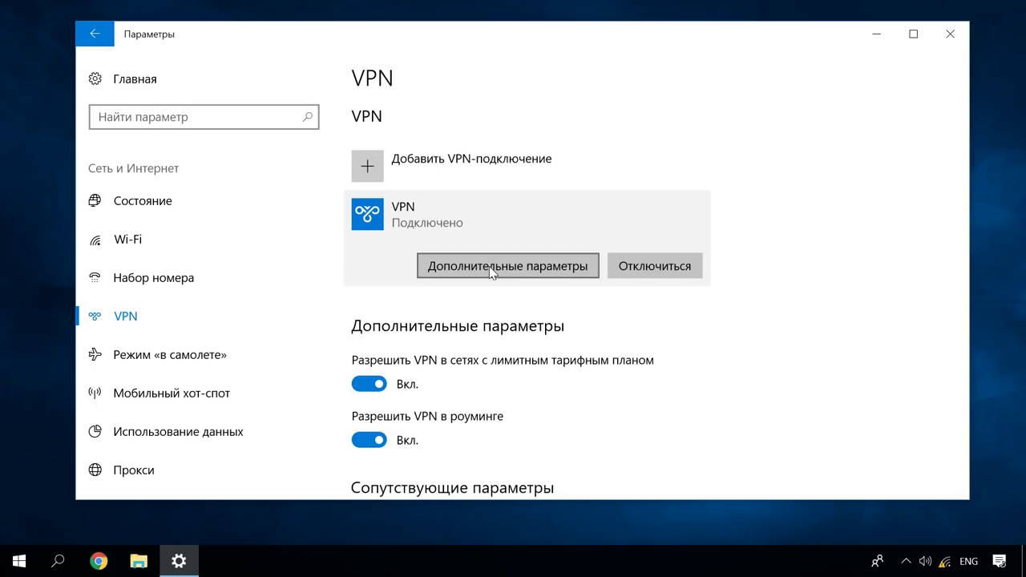
right_click(945, 563)
left_click(879, 540)
scroll(659, 417, "down", 4)
left_click(553, 464)
left_click(299, 147)
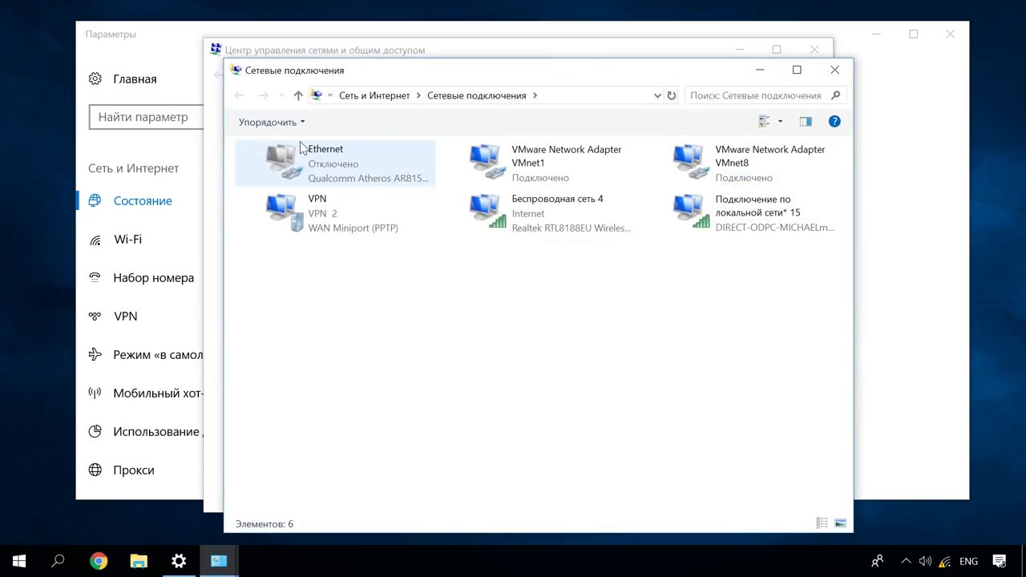
left_click(355, 214)
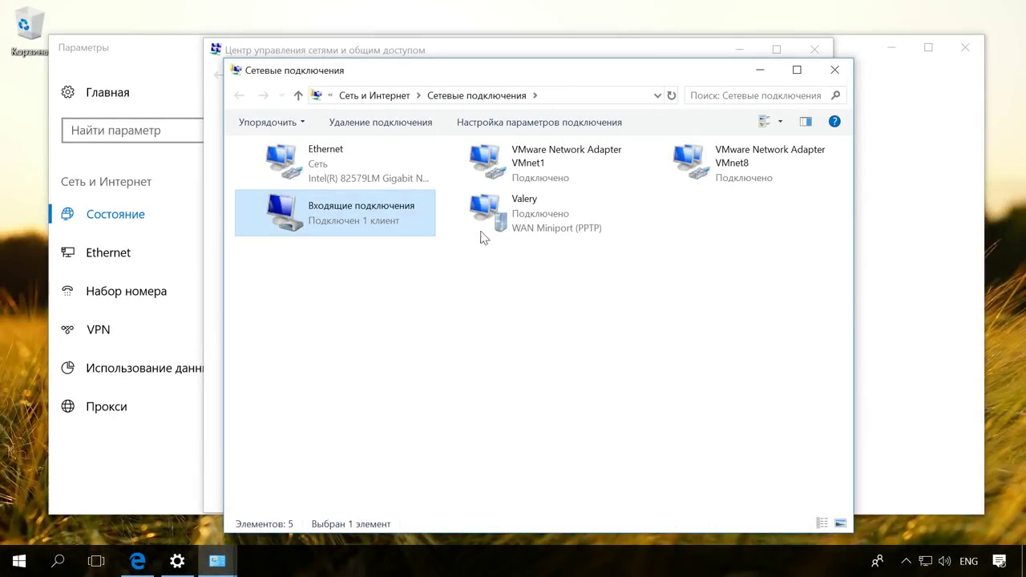
Step: On the server computer, select the connected client's PPTP entry in the adapter list, and minimize all open windows
left_click(511, 212)
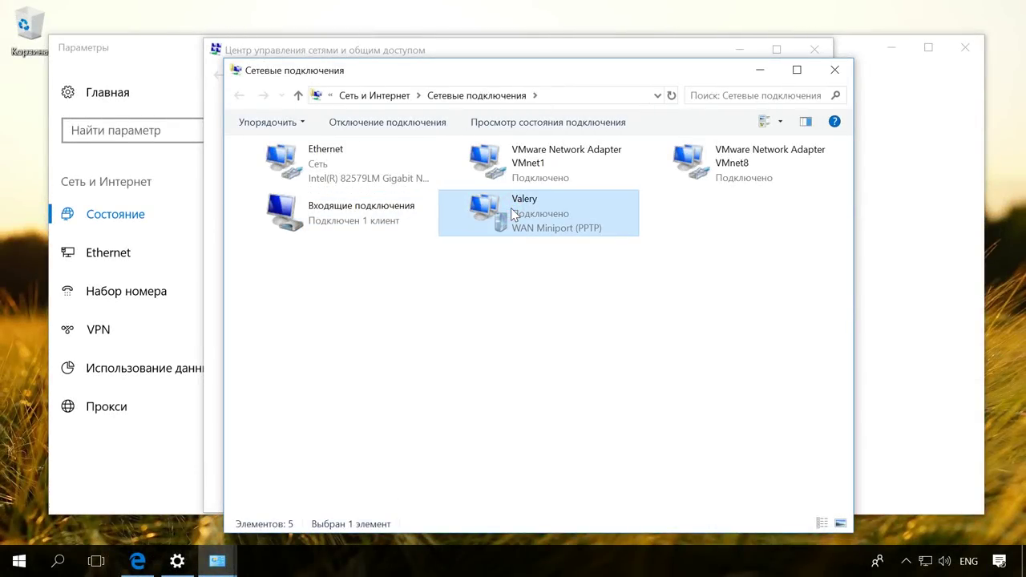
left_click(760, 69)
left_click(738, 49)
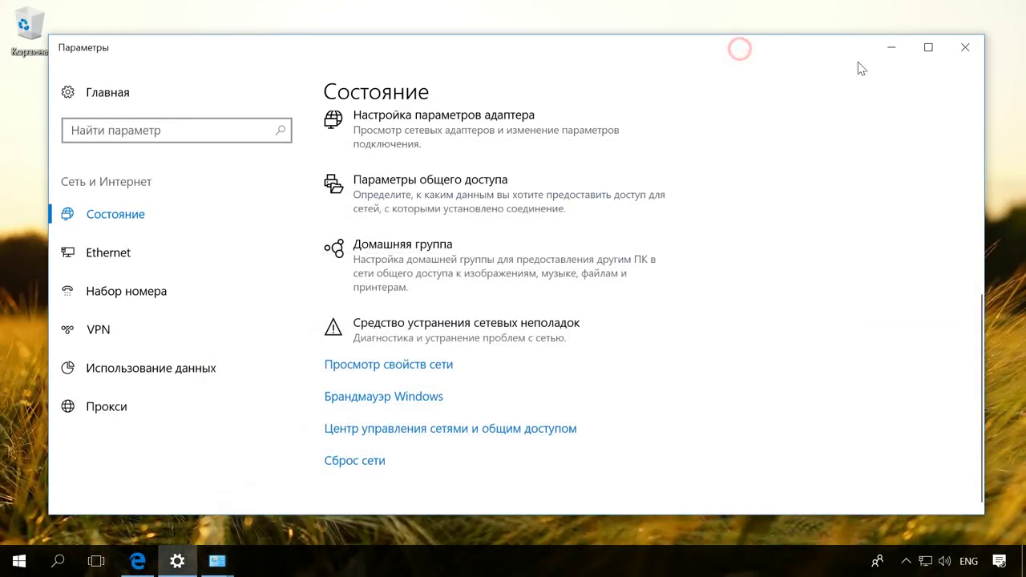
left_click(891, 50)
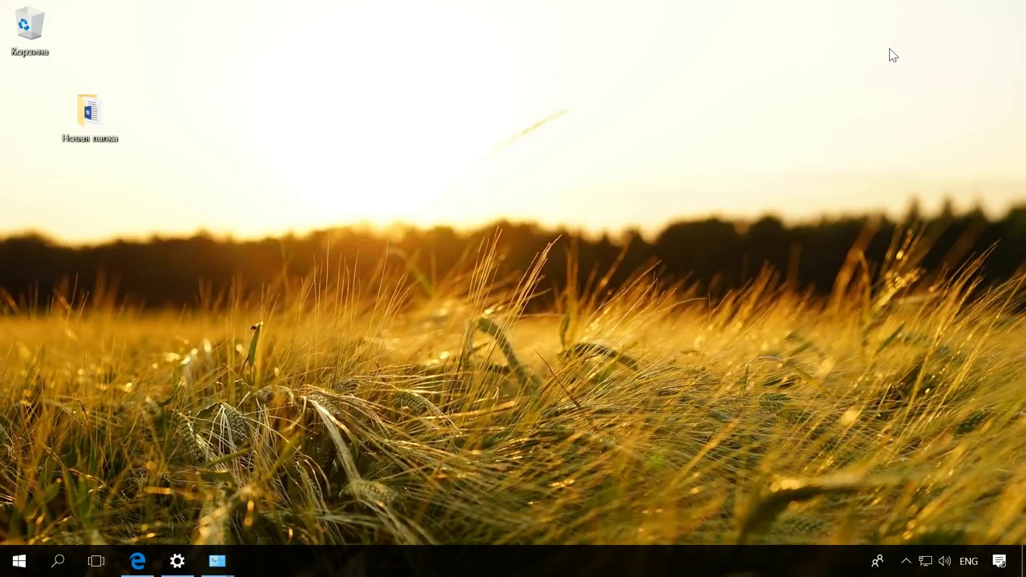
Step: Open Command Prompt on the server computer and run ipconfig
left_click(57, 561)
type("cmd")
key("Return")
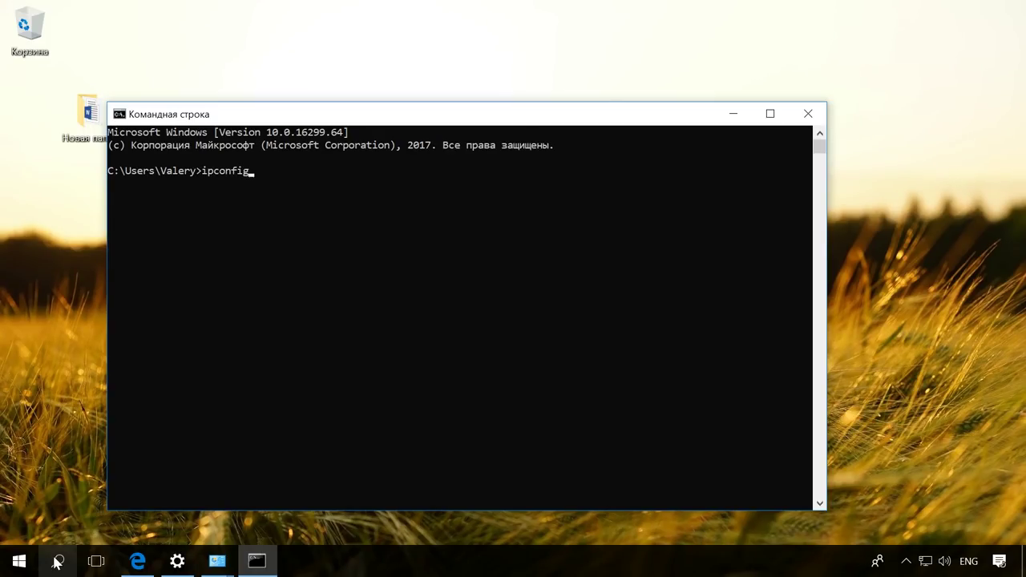
type("ipconfig")
key("Return")
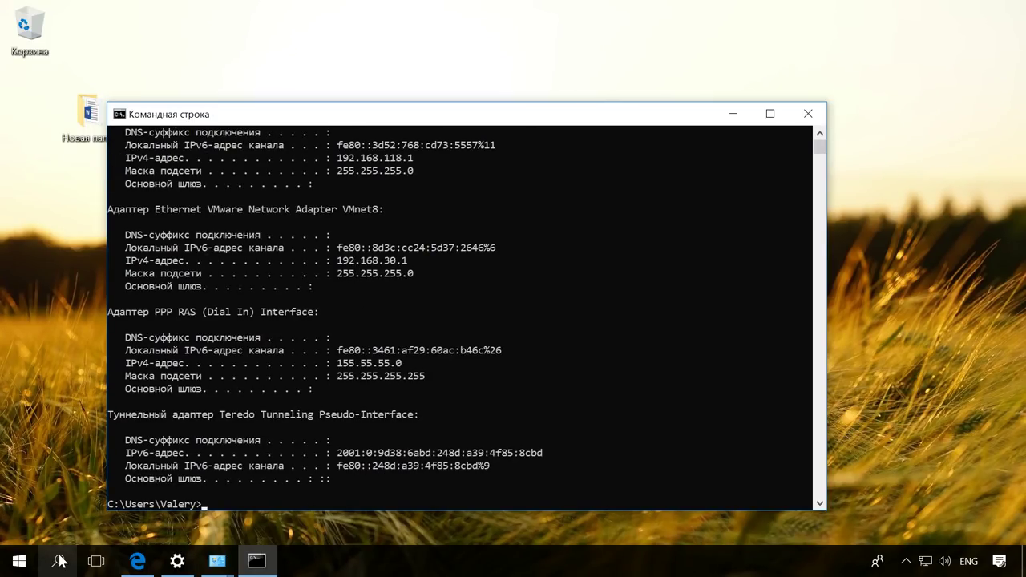
Step: Enlarge the Command Prompt window and highlight the IPv4 address of the PPP RAS (Dial In) Interface adapter
left_click_drag(831, 108, 857, 1)
scroll(525, 273, "up", 1)
scroll(525, 273, "down", 4)
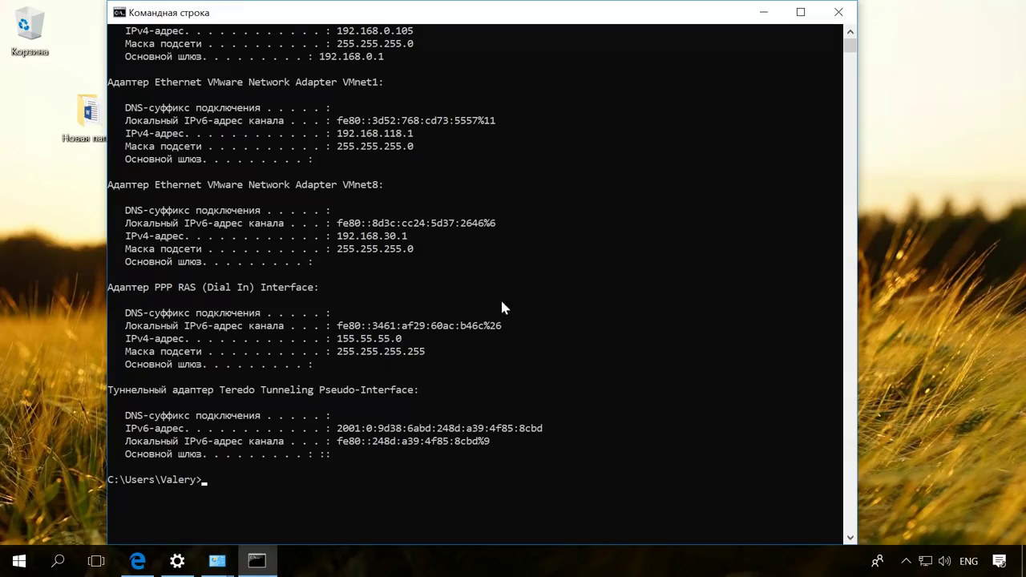
left_click_drag(414, 343, 331, 343)
left_click_drag(319, 287, 108, 291)
left_click_drag(337, 343, 407, 343)
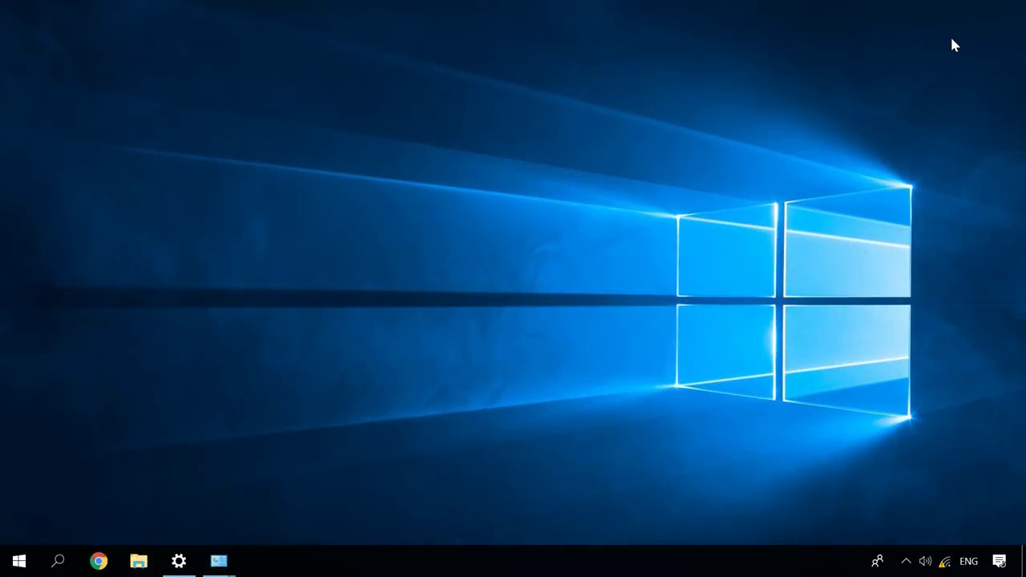
Step: On the client computer, open File Explorer and try to go to the network address \\155.55.55.0
key("super+e")
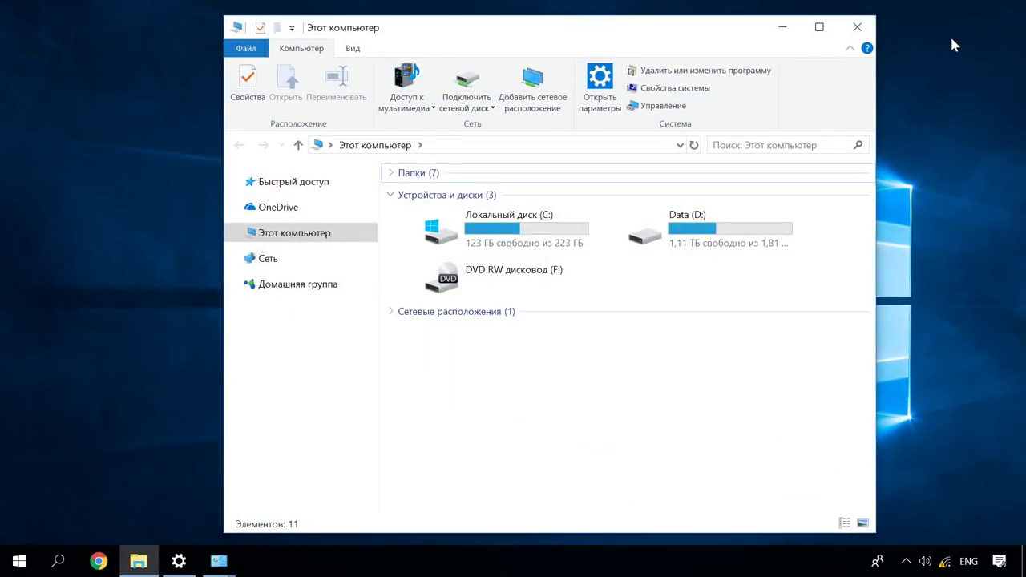
left_click(471, 145)
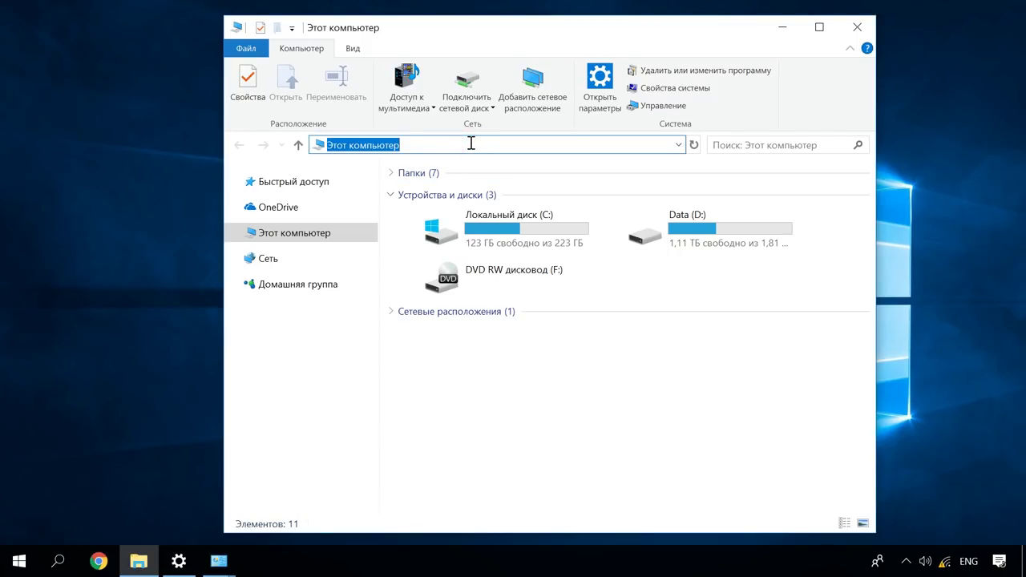
type("\\\\155")
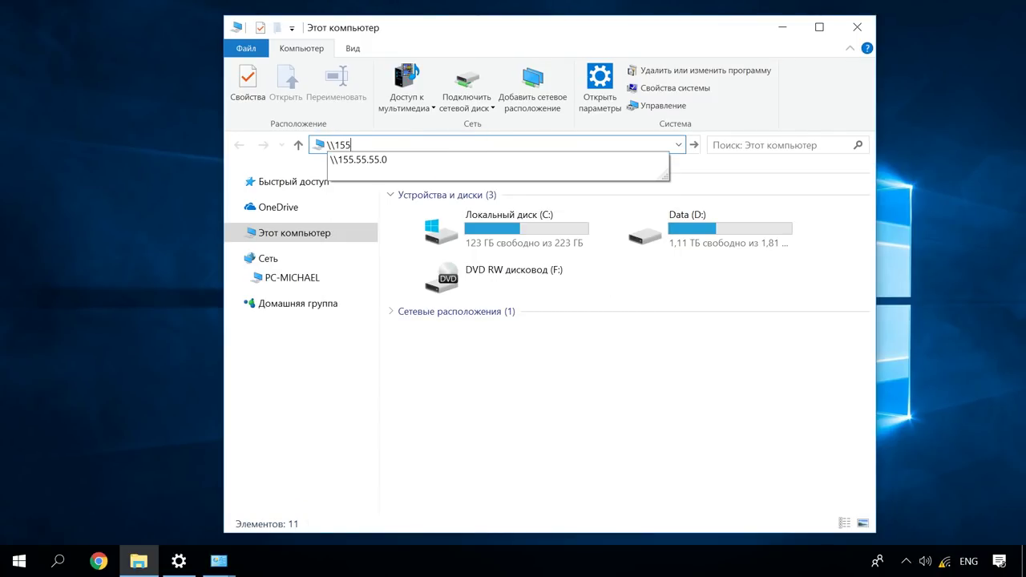
type(".55.55.0")
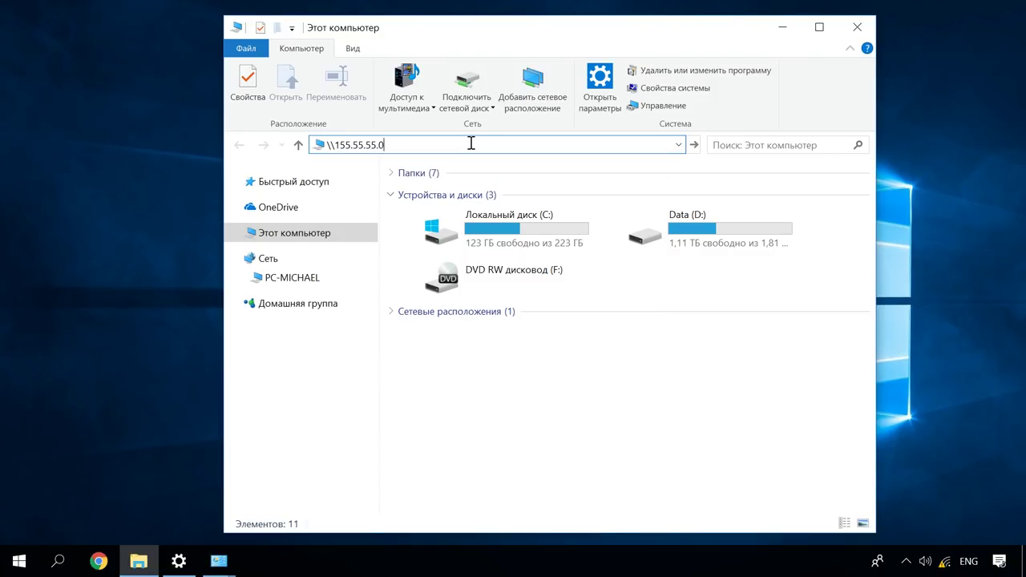
left_click(693, 146)
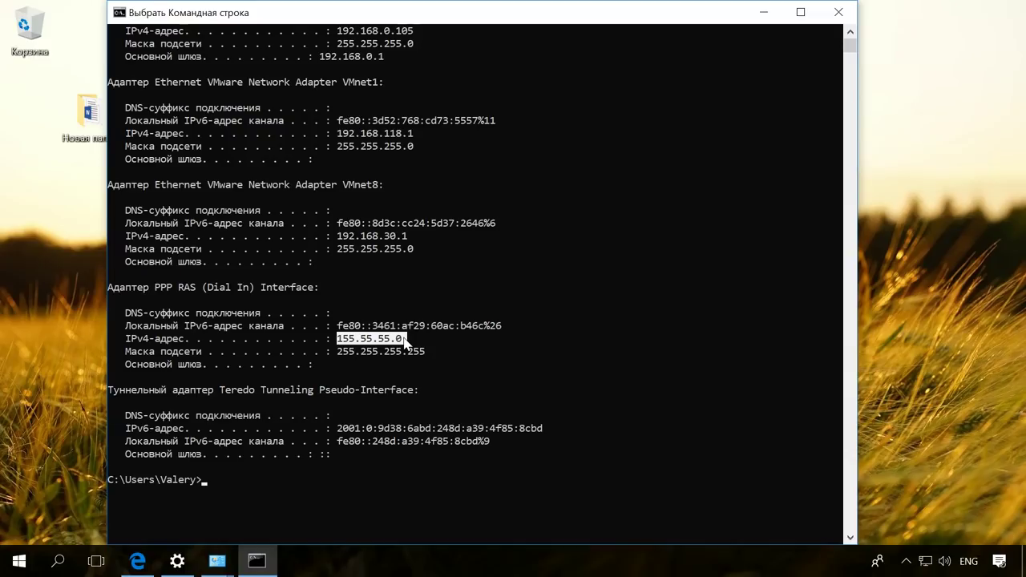
Step: On the server computer, close Command Prompt and open the advanced settings of Брандмауэр Защитника Windows from the Control Panel
left_click(838, 11)
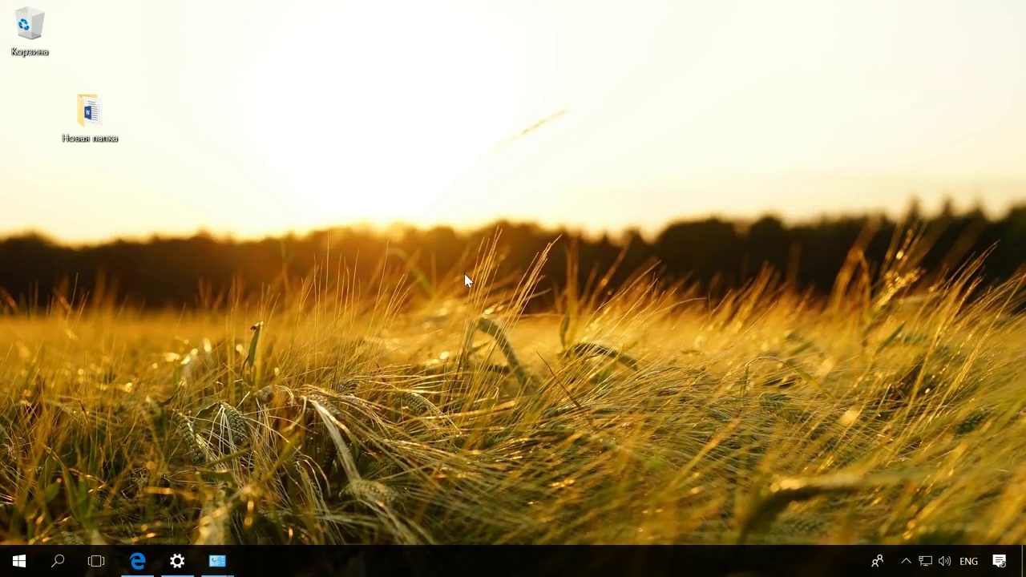
left_click(58, 561)
key("alt+shift")
type("панель")
left_click(195, 166)
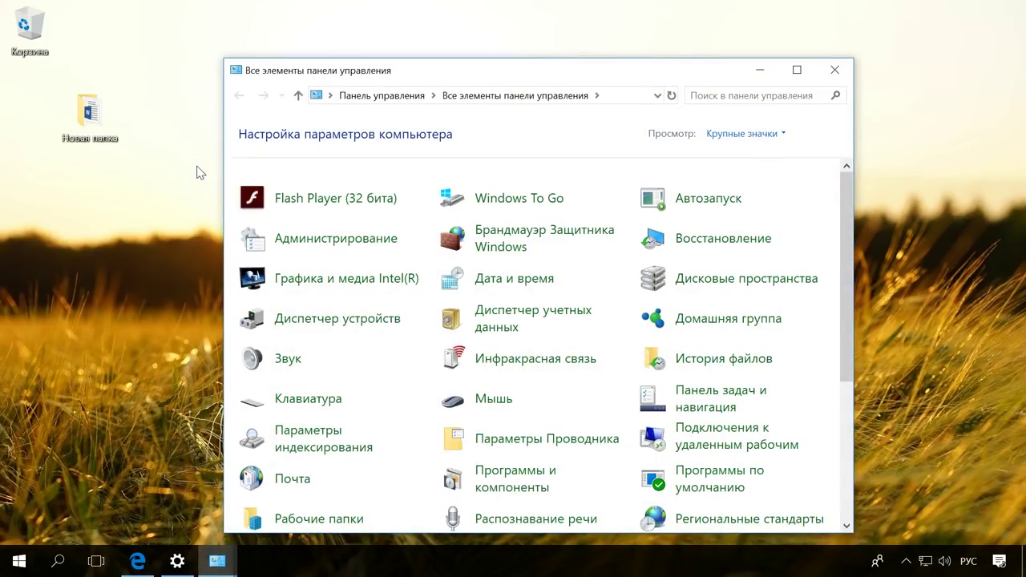
left_click(507, 234)
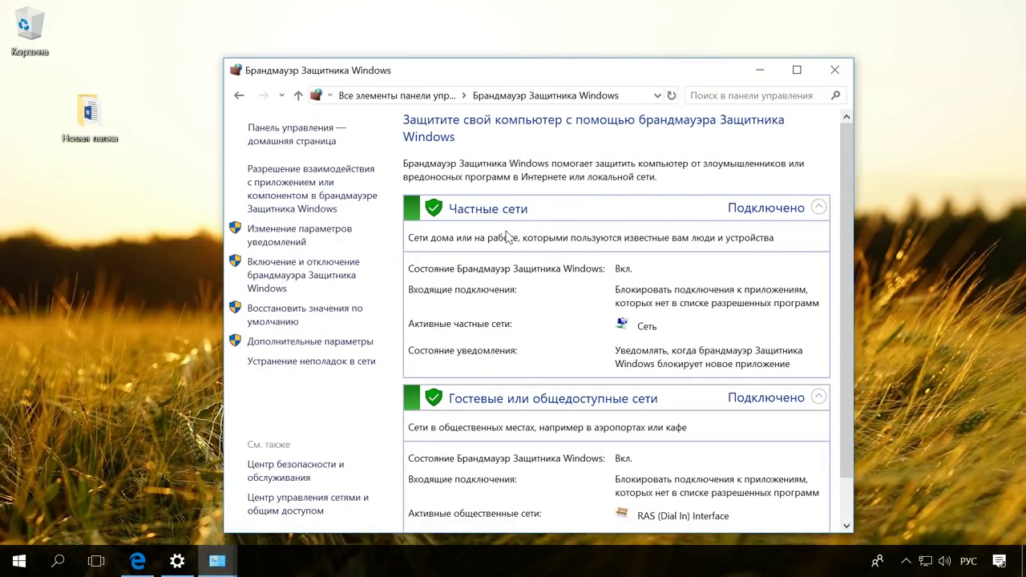
left_click(351, 345)
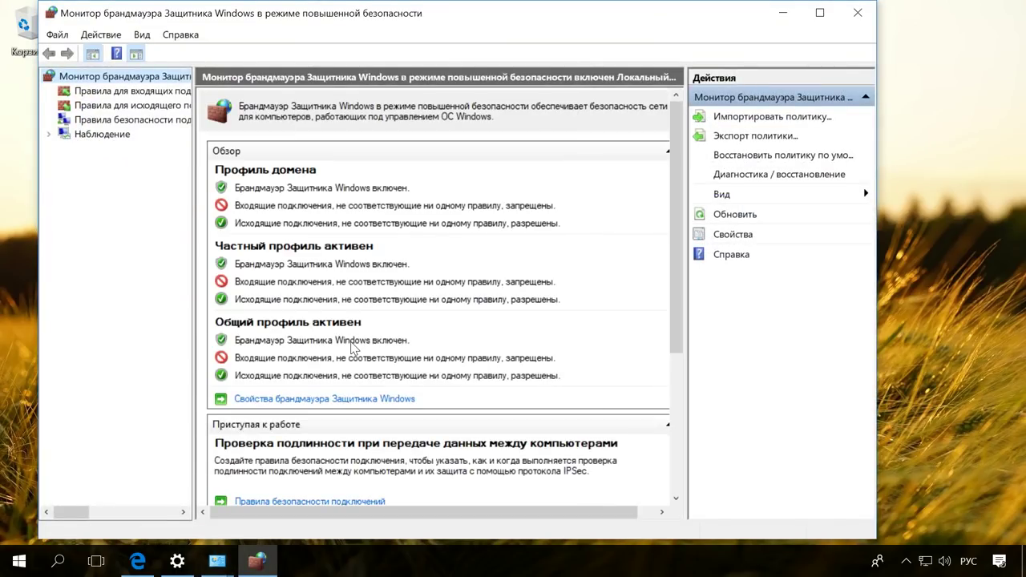
Step: Enable the inbound firewall rule "Служба входа в сеть (NP-In)", widening the rule list to show its columns
left_click_drag(193, 157, 275, 144)
left_click(203, 92)
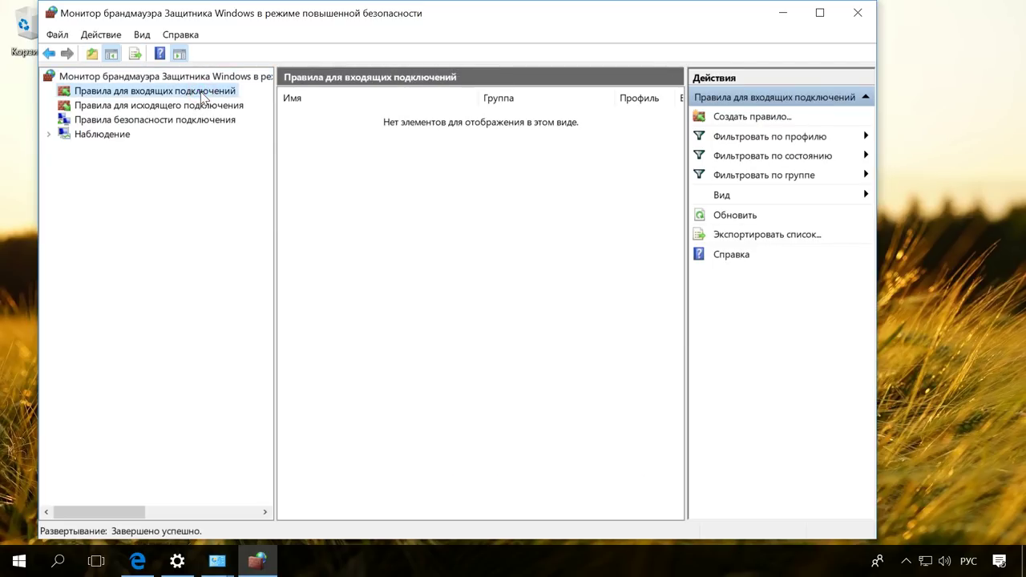
left_click_drag(673, 121, 676, 367)
left_click(391, 315)
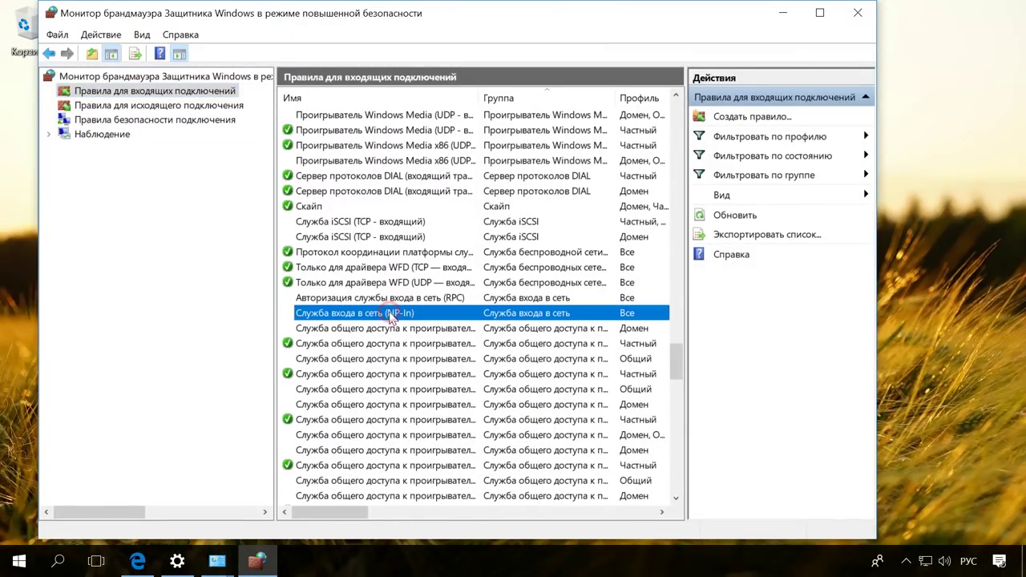
left_click_drag(685, 307, 772, 313)
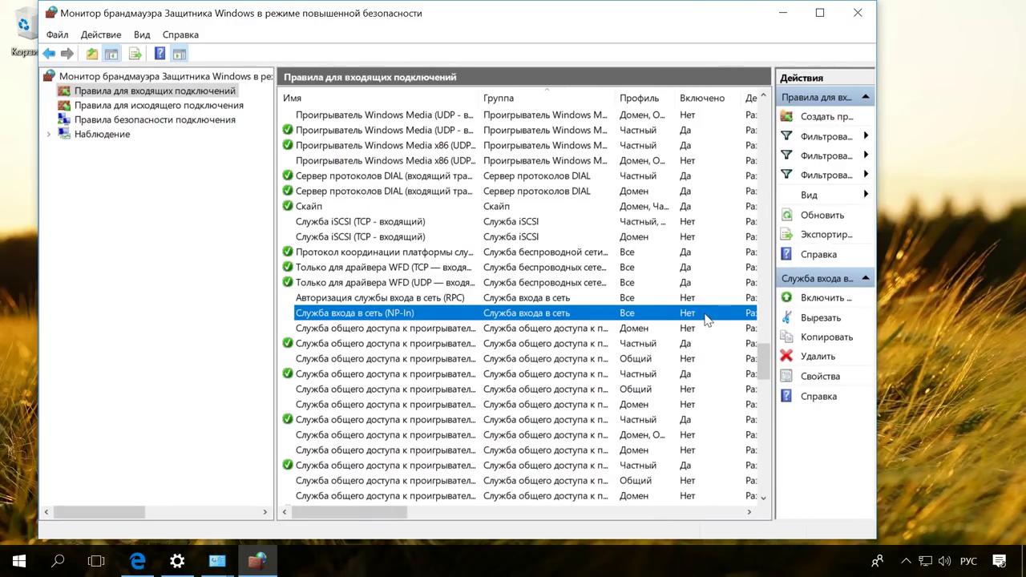
left_click_drag(877, 313, 927, 313)
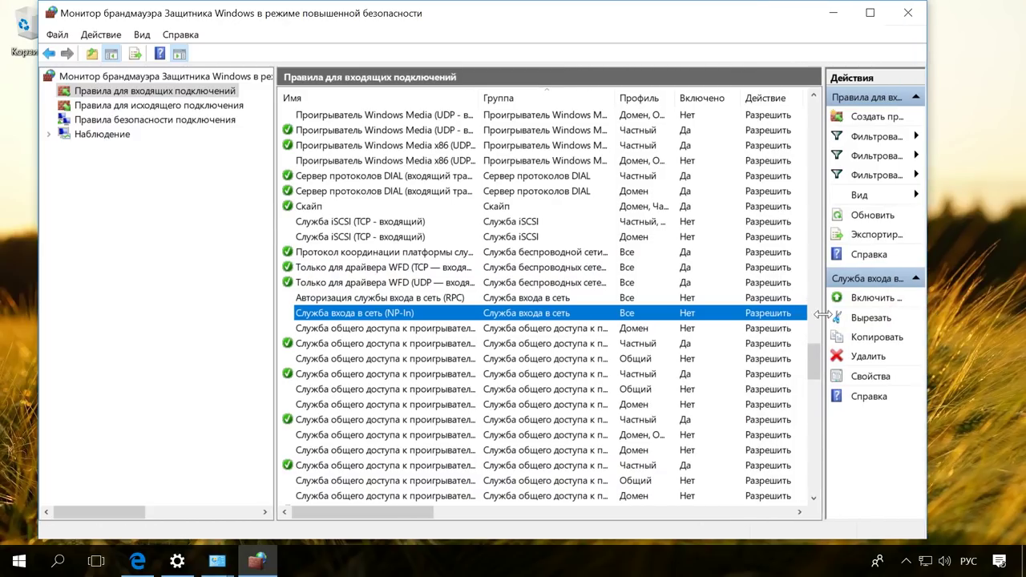
left_click_drag(823, 313, 753, 313)
left_click(855, 300)
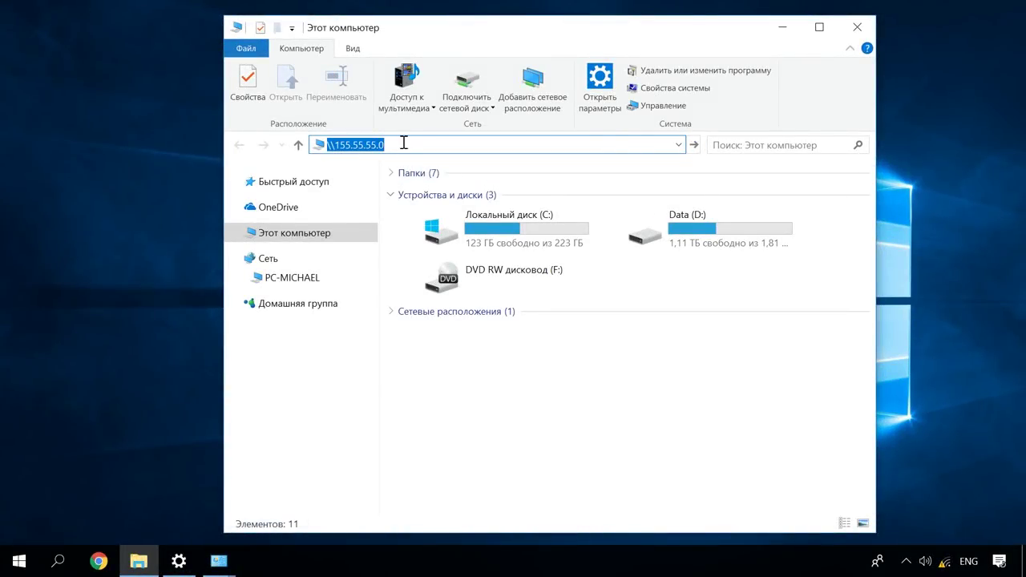
Step: On the client computer, retry opening the network address \\155.55.55.0 in File Explorer
left_click(404, 145)
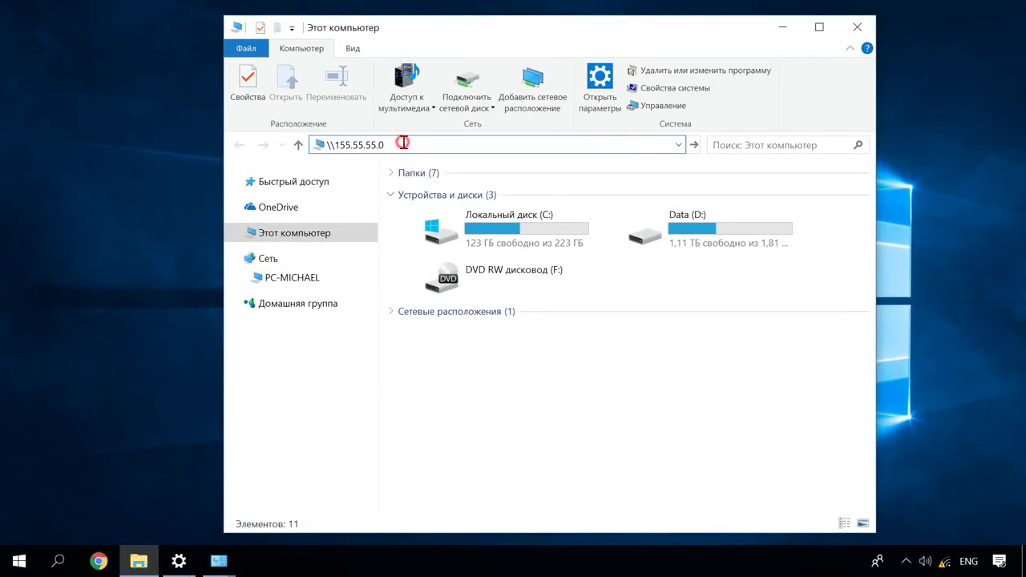
left_click(692, 146)
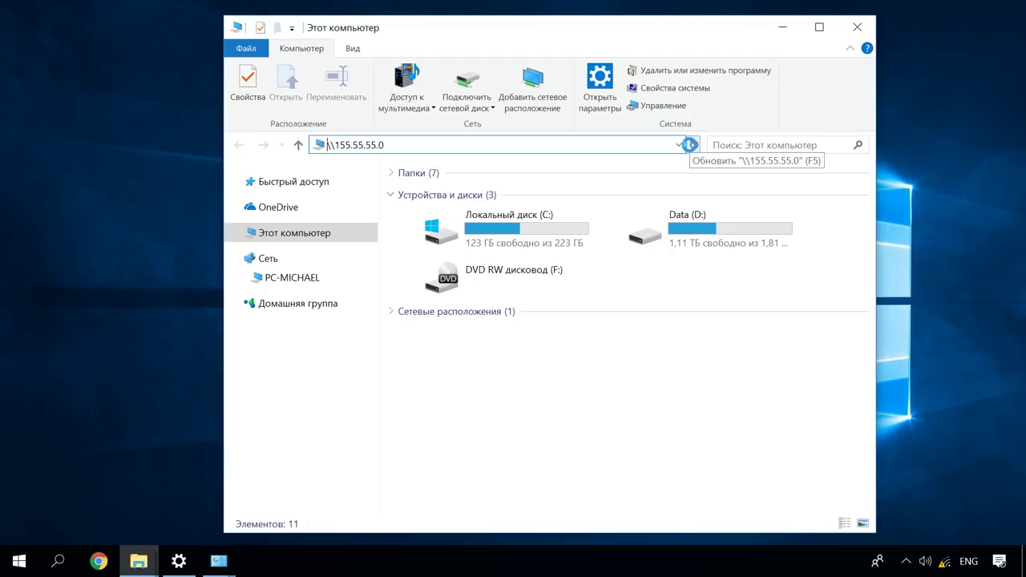
left_click_drag(577, 199, 602, 144)
Step: Enter the account password to sign in to 155.55.55.0, and select the shared folder "новая папка"
left_click(517, 277)
type("•••••")
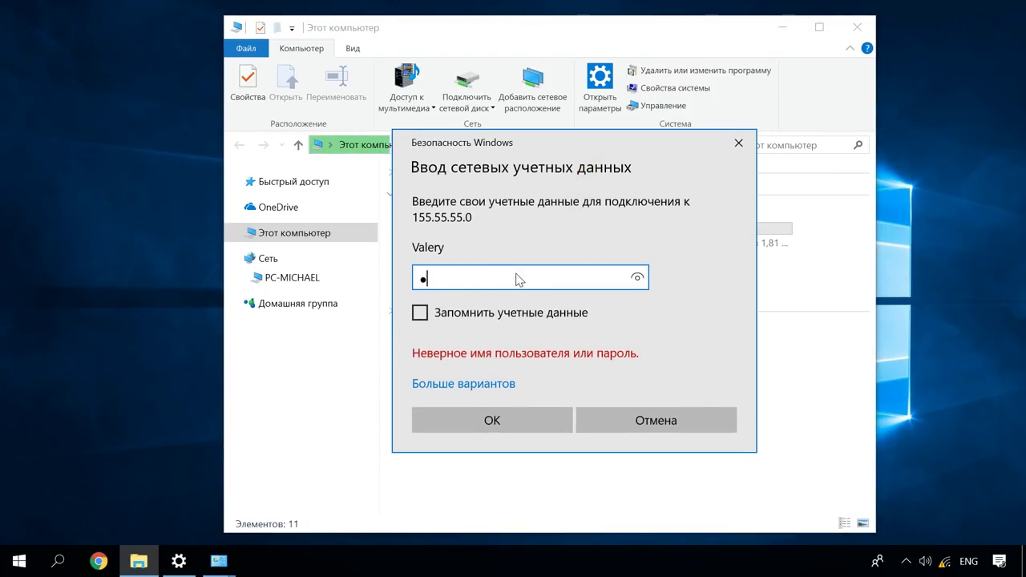
type("••••")
left_click(517, 419)
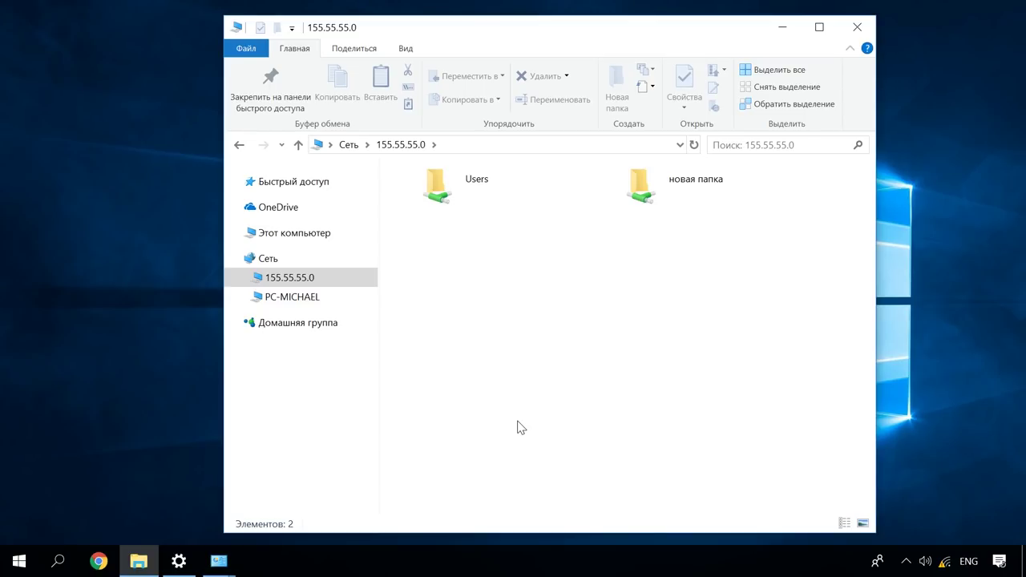
left_click(650, 191)
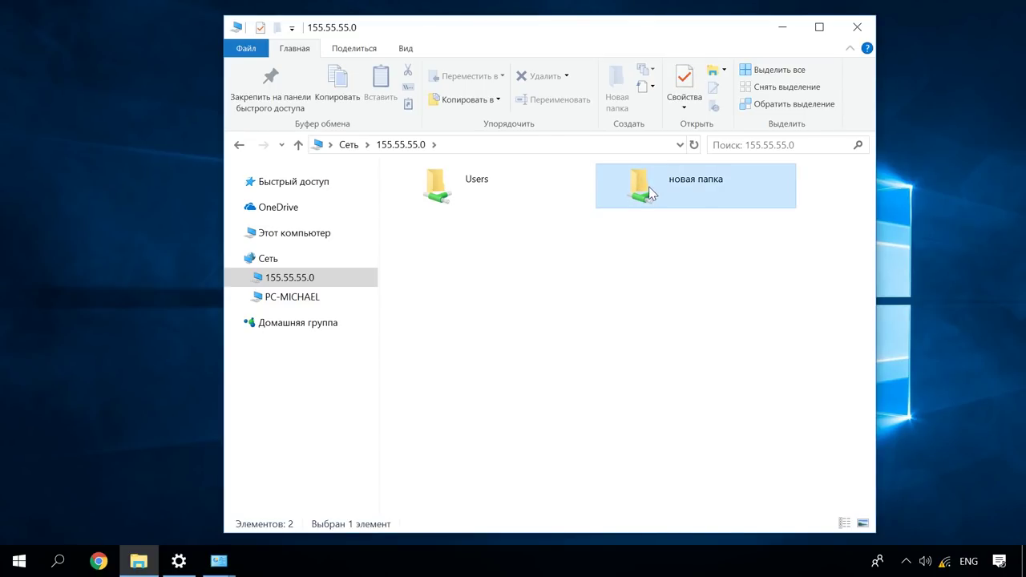
Step: Open the shared folder "новая папка" on 155.55.55.0 and select the file 11111.docx
double_click(649, 190)
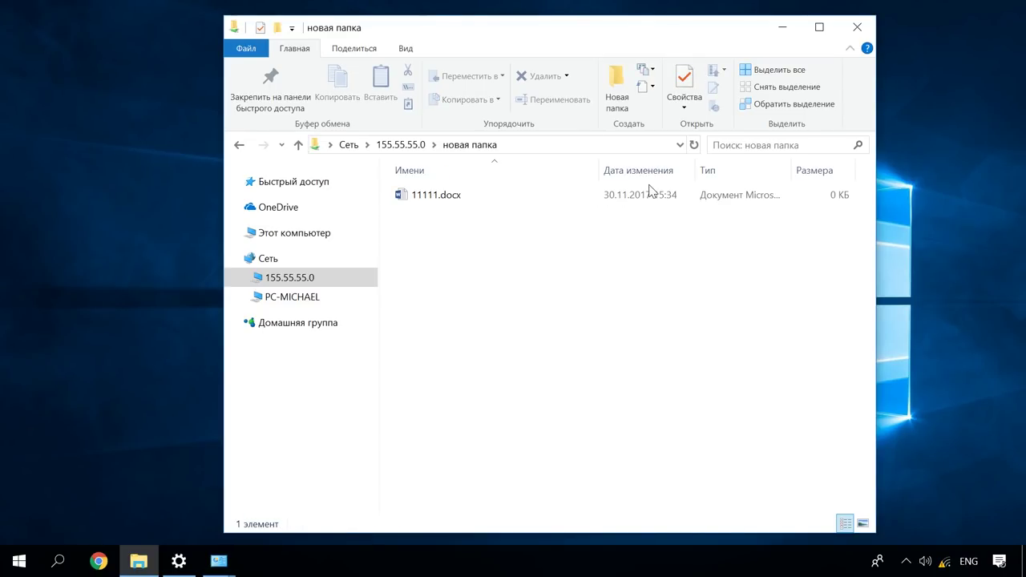
left_click(449, 200)
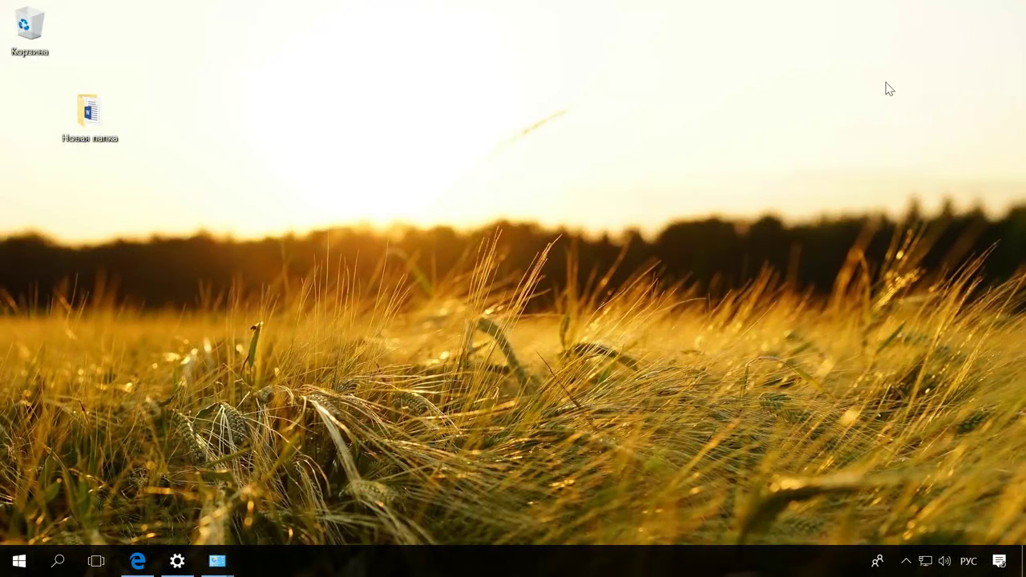
Step: On the server computer, switch to Microsoft Edge, dismiss the welcome message in the new tab, and open the address 192.168.0.1
left_click(138, 561)
left_click(224, 14)
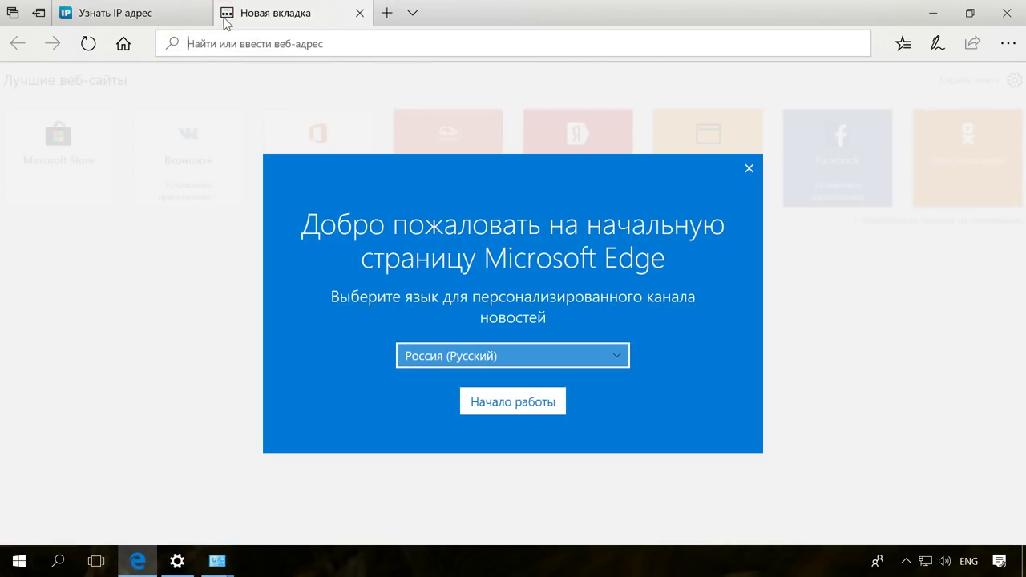
left_click(748, 168)
left_click(194, 43)
type("192.168.0.1")
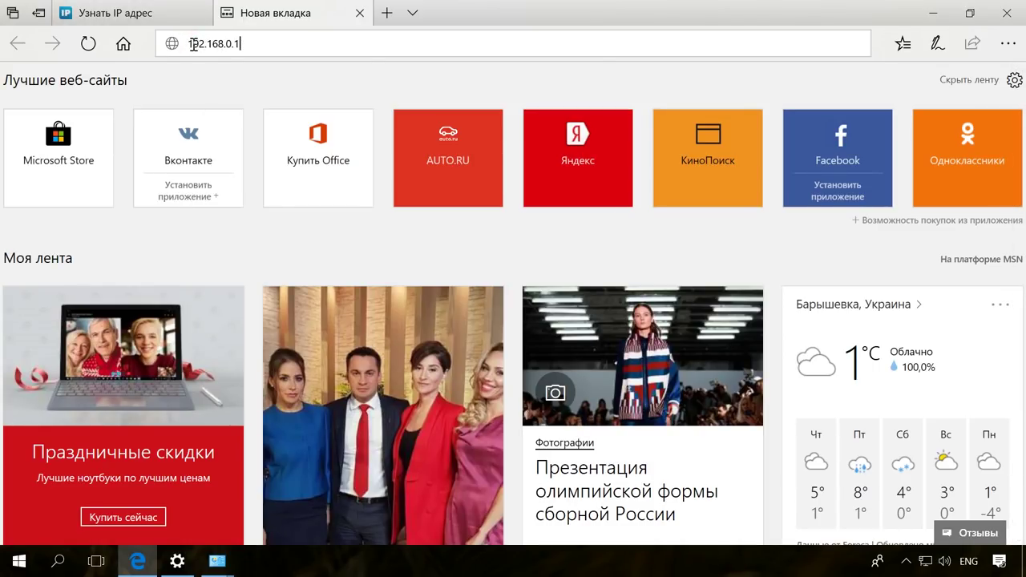
key("Return")
Step: Log in to the TP-LINK router with the user name admin and the account password
left_click(477, 318)
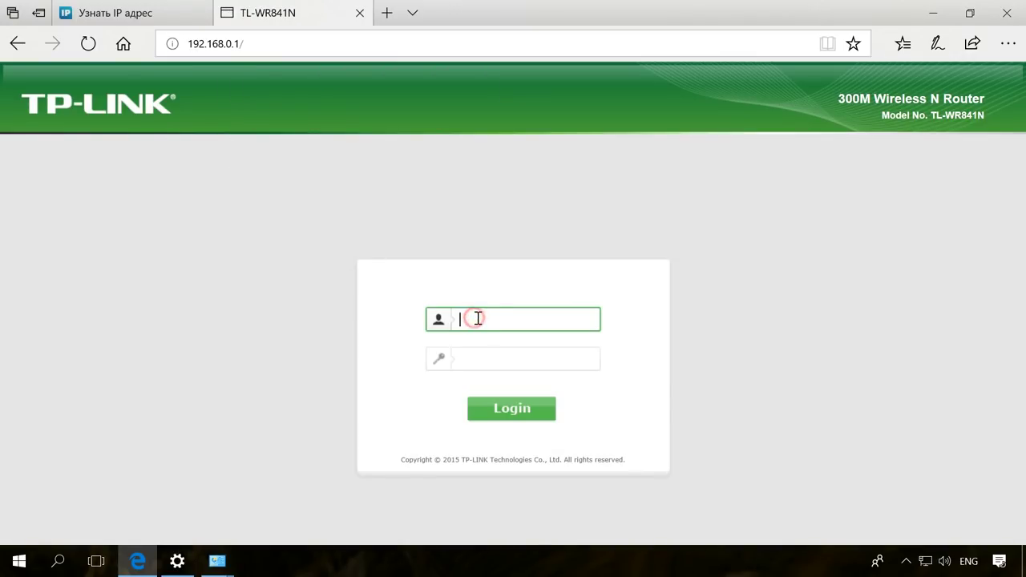
type("adm")
left_click(488, 357)
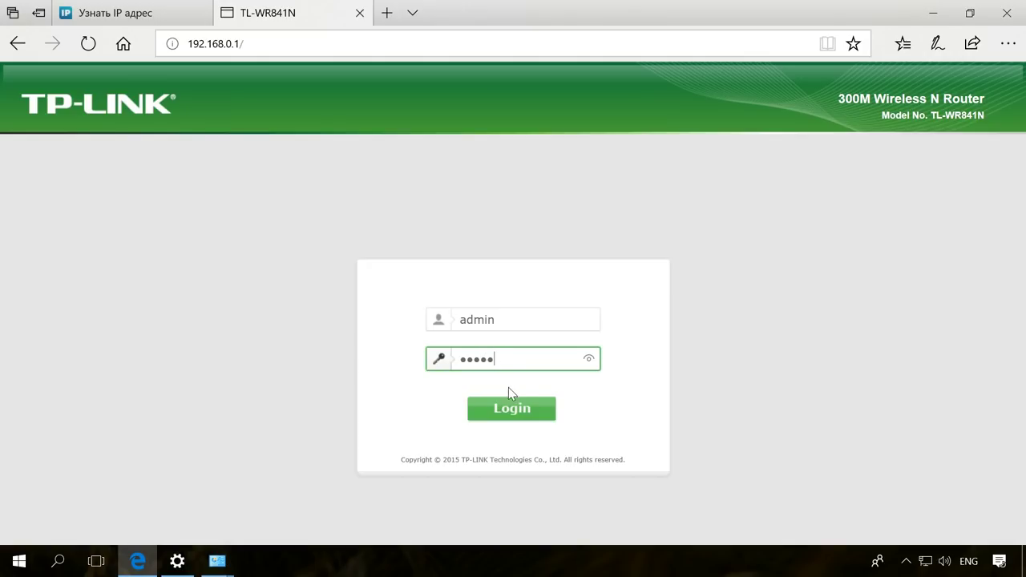
left_click(513, 406)
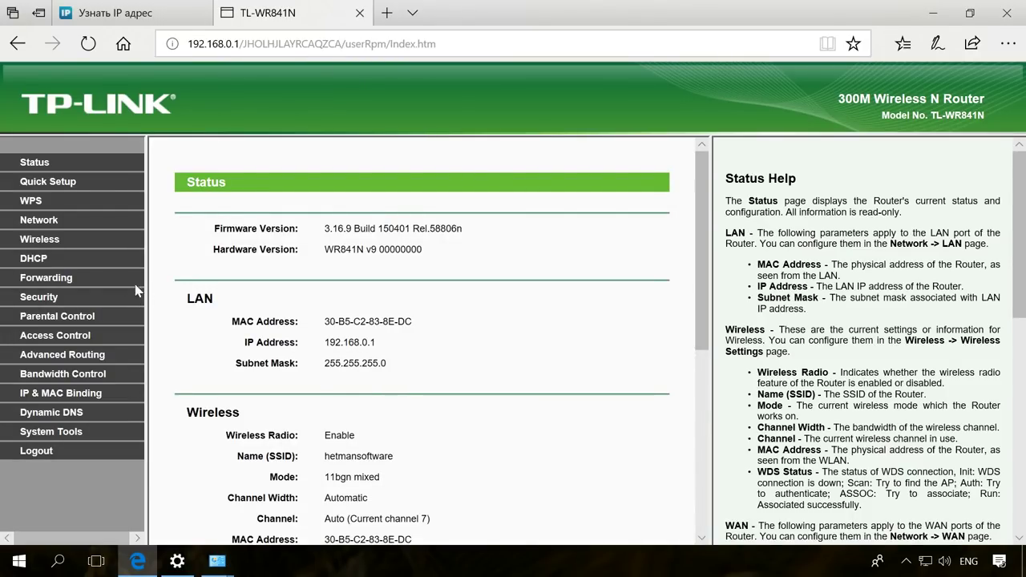
Step: In the router's Virtual Servers forwarding settings, open the port 1723 entry for modification and highlight its service port and IP address
left_click(63, 280)
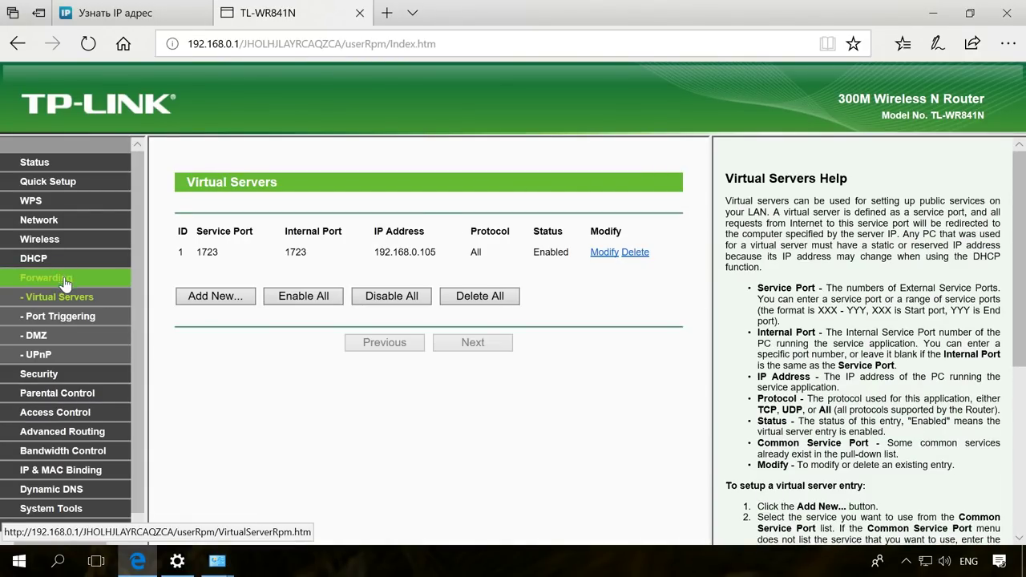
left_click(72, 298)
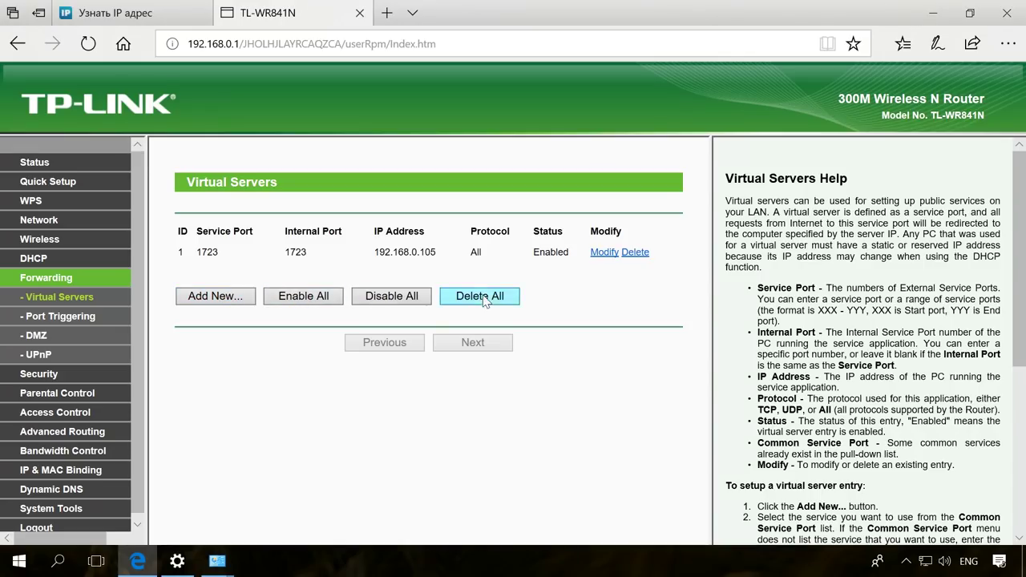
left_click(605, 252)
left_click_drag(375, 231, 335, 231)
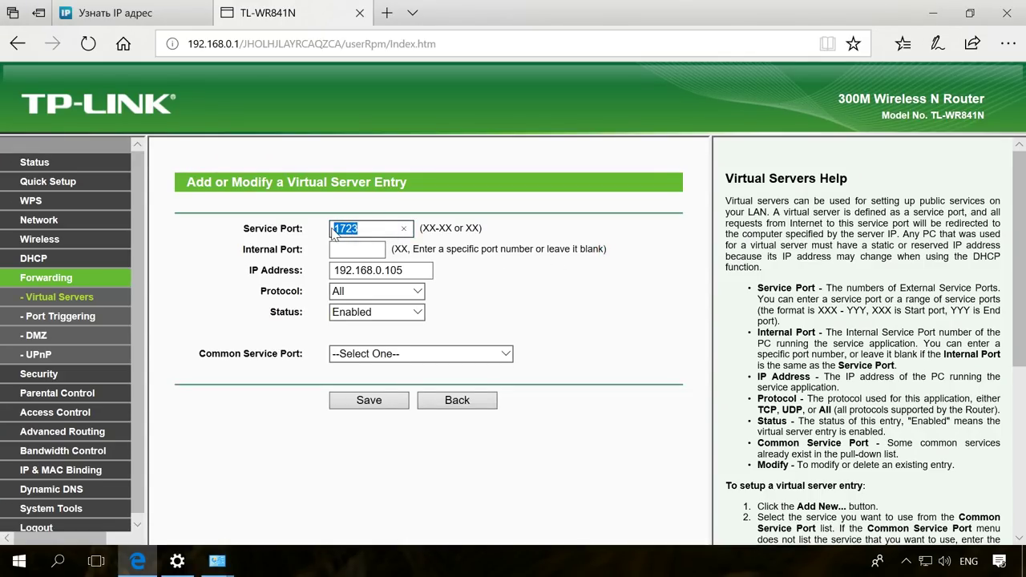
left_click_drag(410, 275, 331, 274)
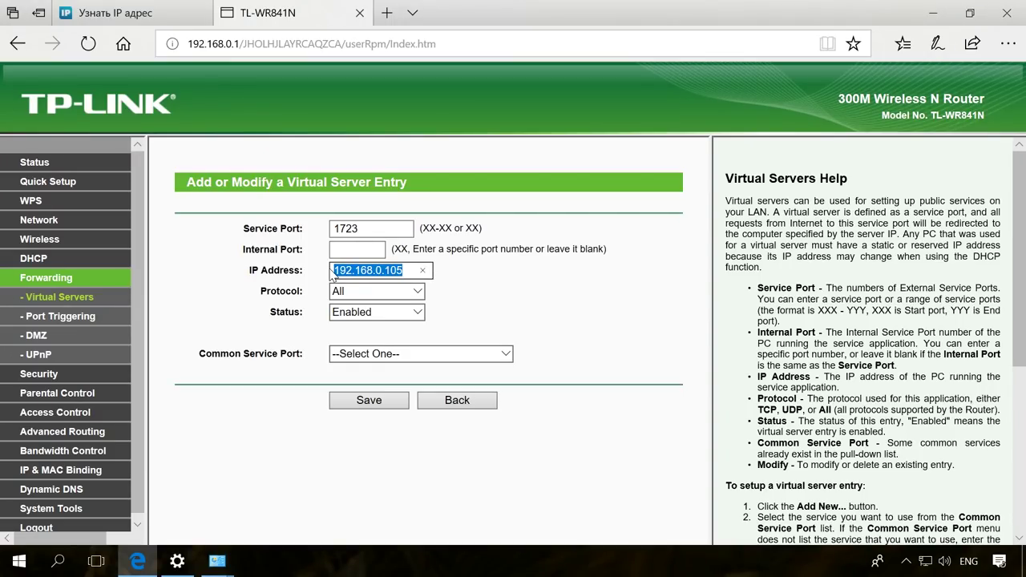
Step: Open Command Prompt through Windows search and run ipconfig
left_click(61, 563)
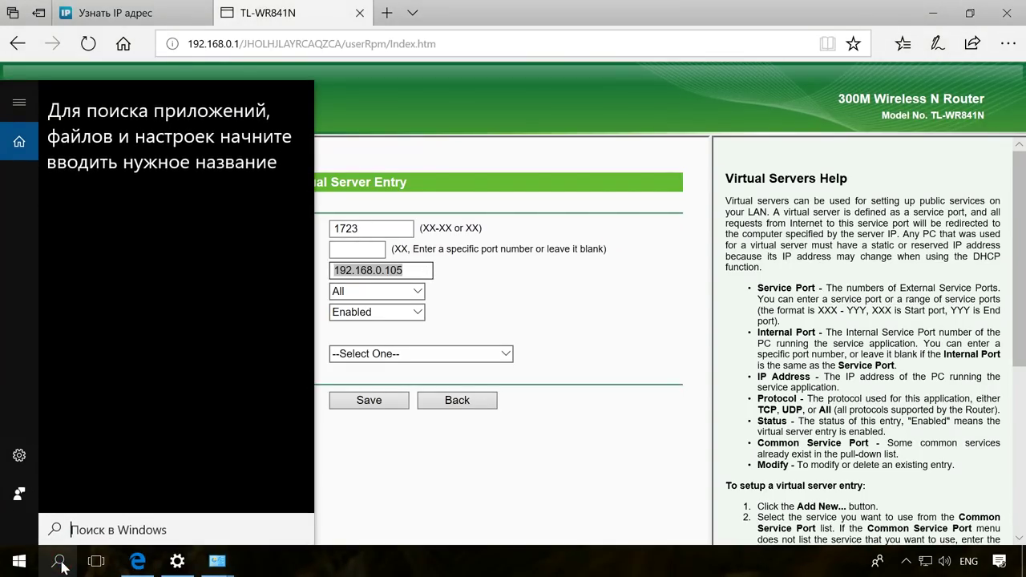
type("cmd")
left_click(200, 166)
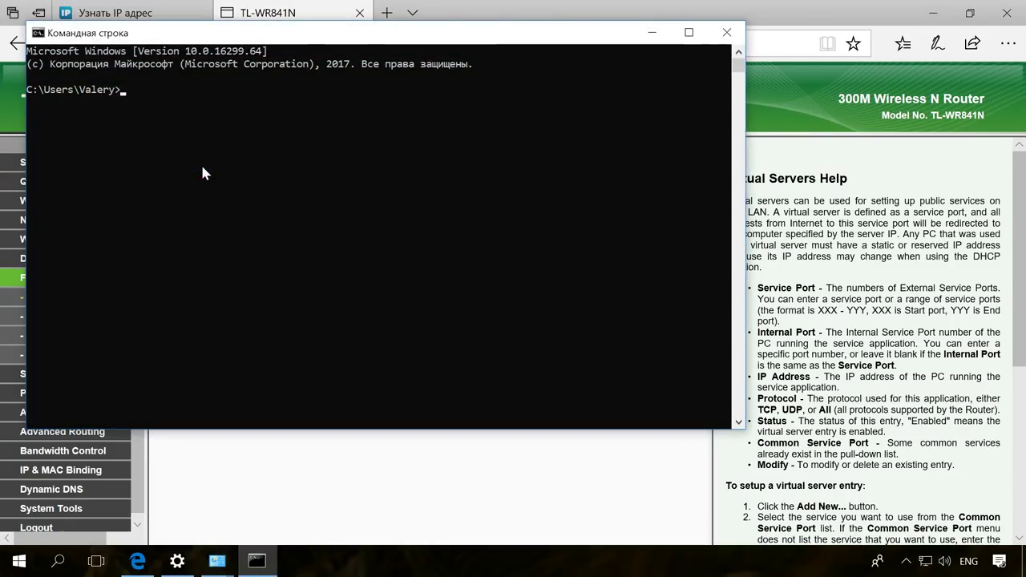
type("ipconfig")
key("Return")
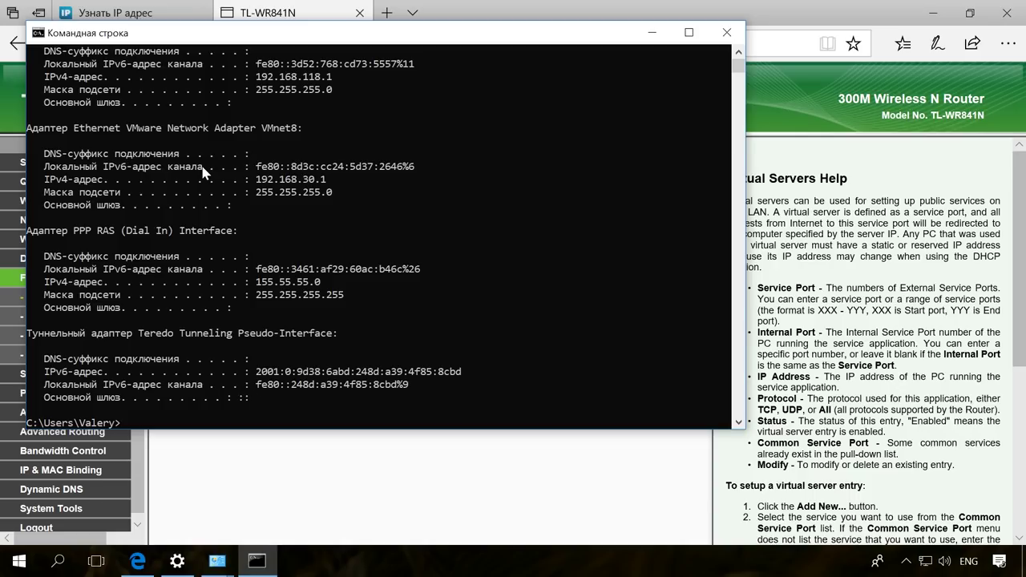
Step: Find the Ethernet adapter section in the ipconfig output, highlight its IPv4 address, and close Command Prompt
scroll(206, 175, "up", 4)
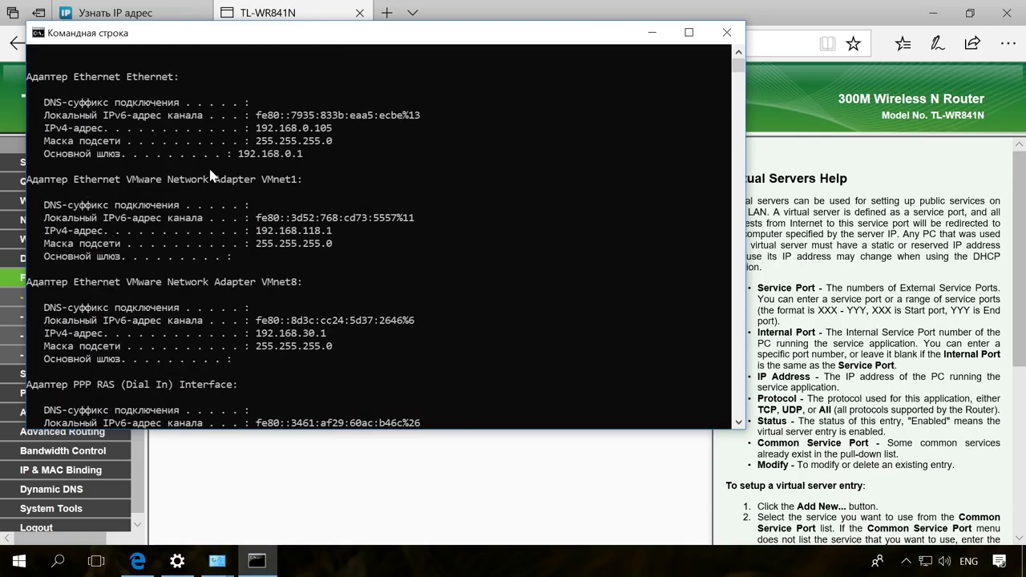
scroll(192, 120, "up", 2)
left_click_drag(196, 153, 18, 156)
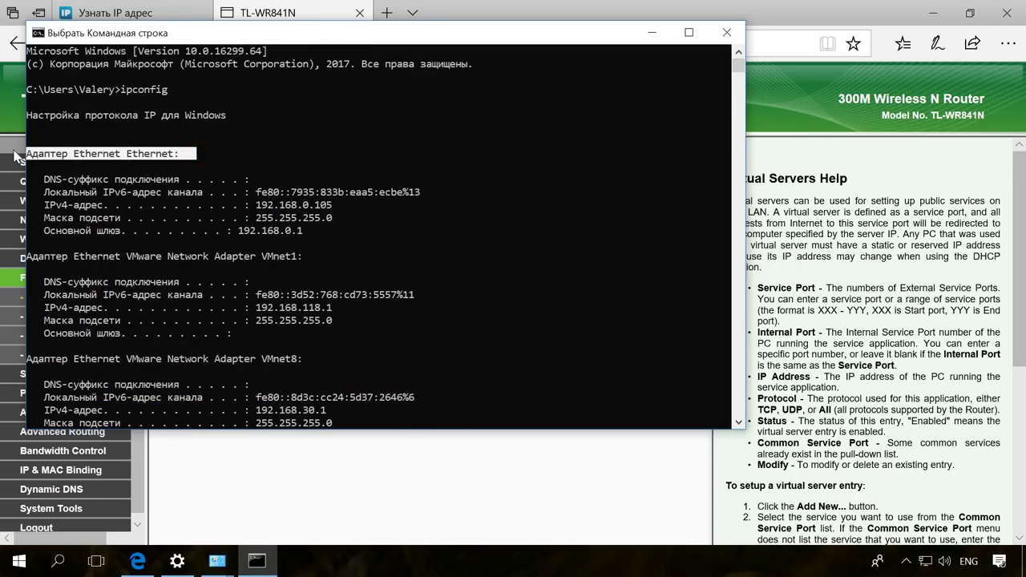
left_click_drag(253, 208, 342, 210)
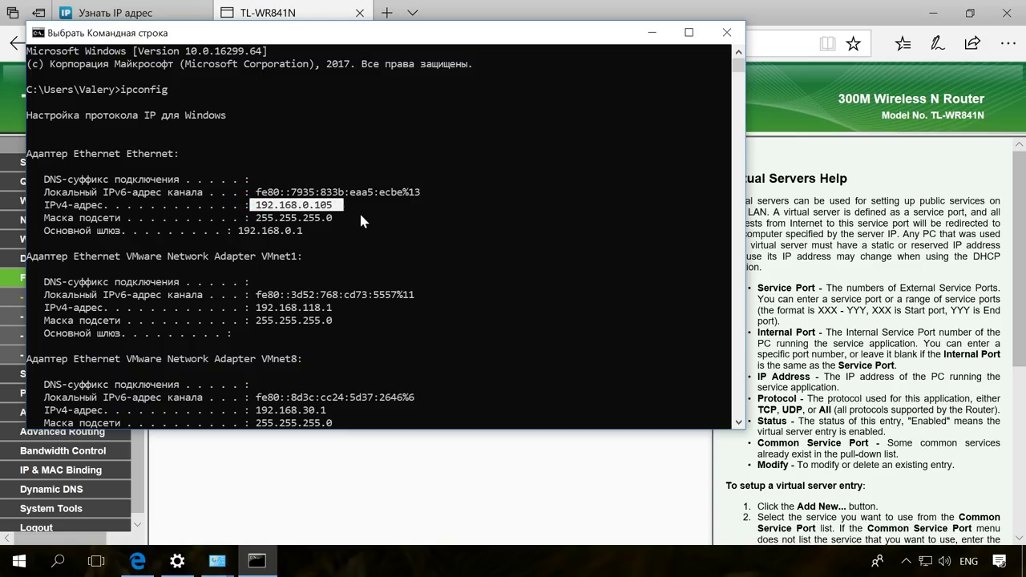
left_click(726, 33)
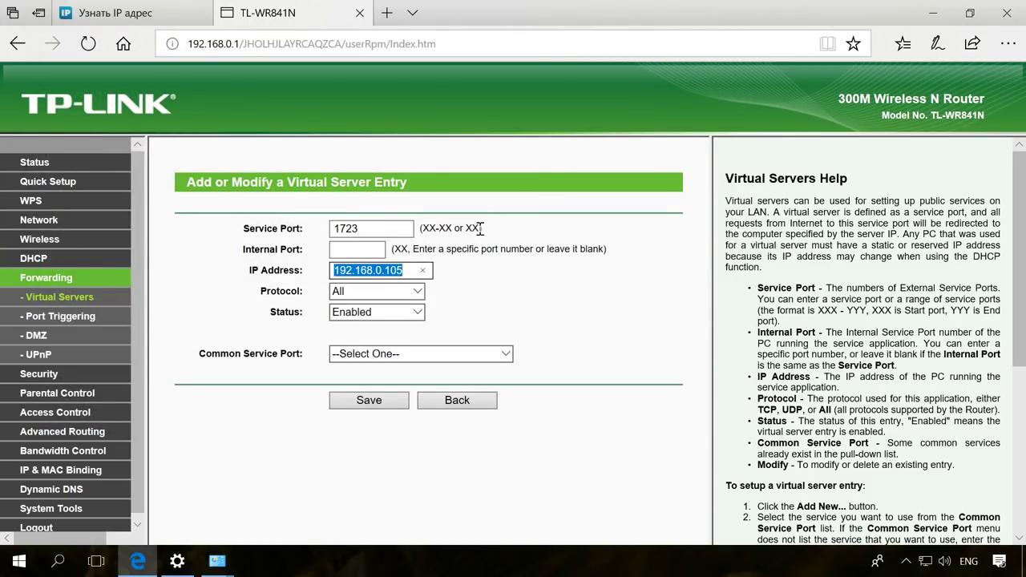
Step: Choose protocol All and status Enabled for the port 1723 virtual server entry, and save it
left_click(369, 291)
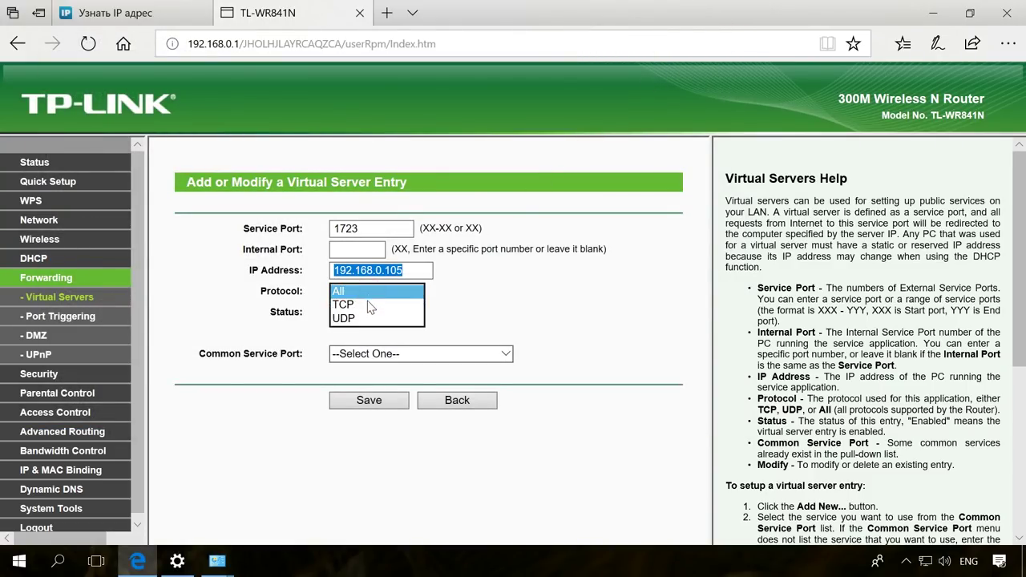
left_click(369, 291)
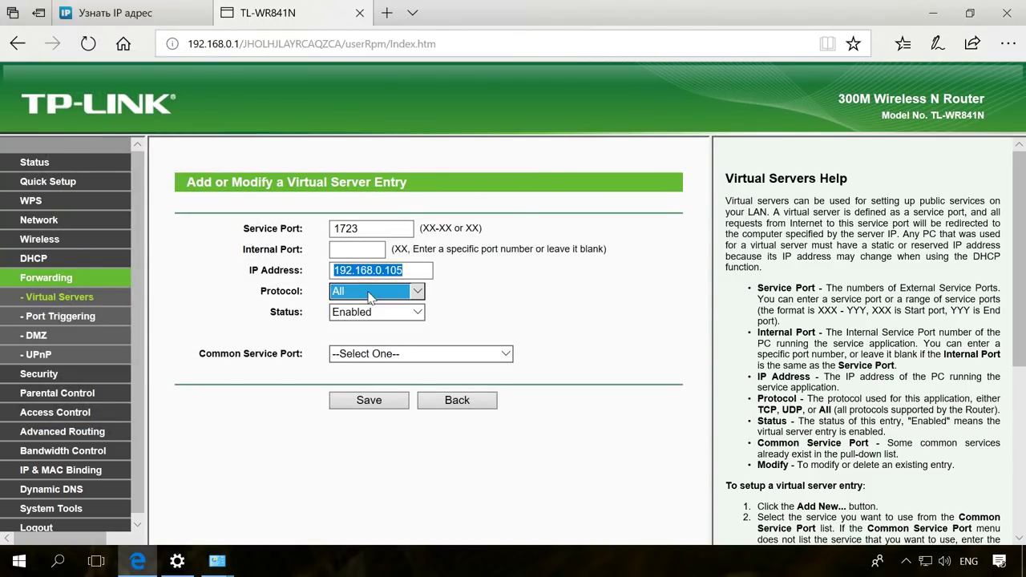
left_click(368, 312)
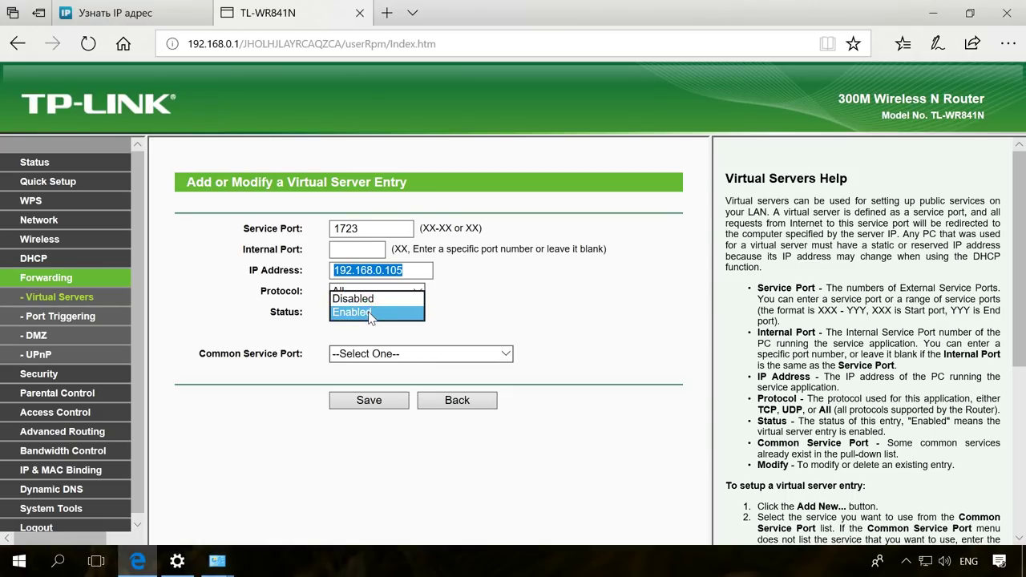
left_click(352, 312)
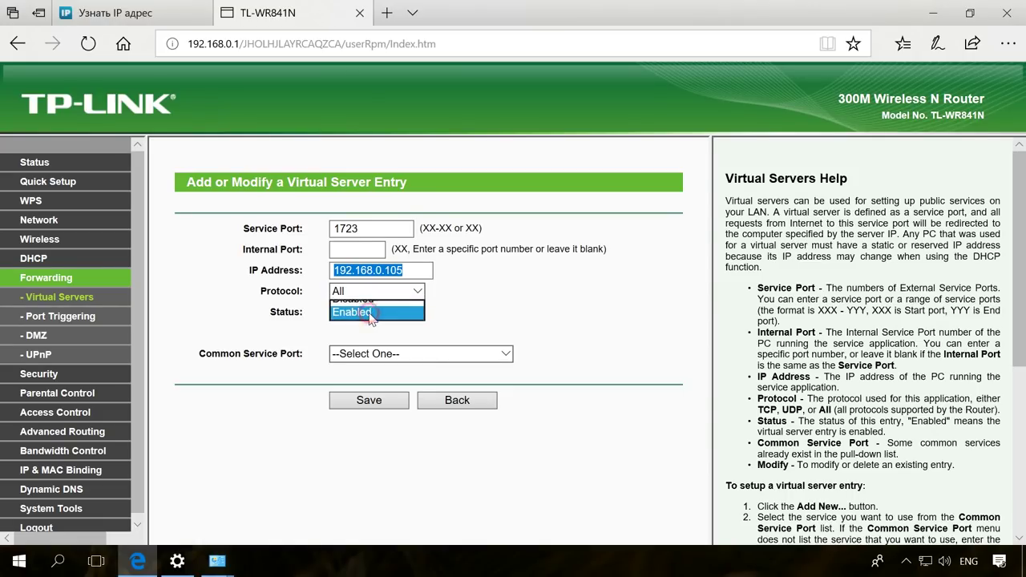
left_click(369, 400)
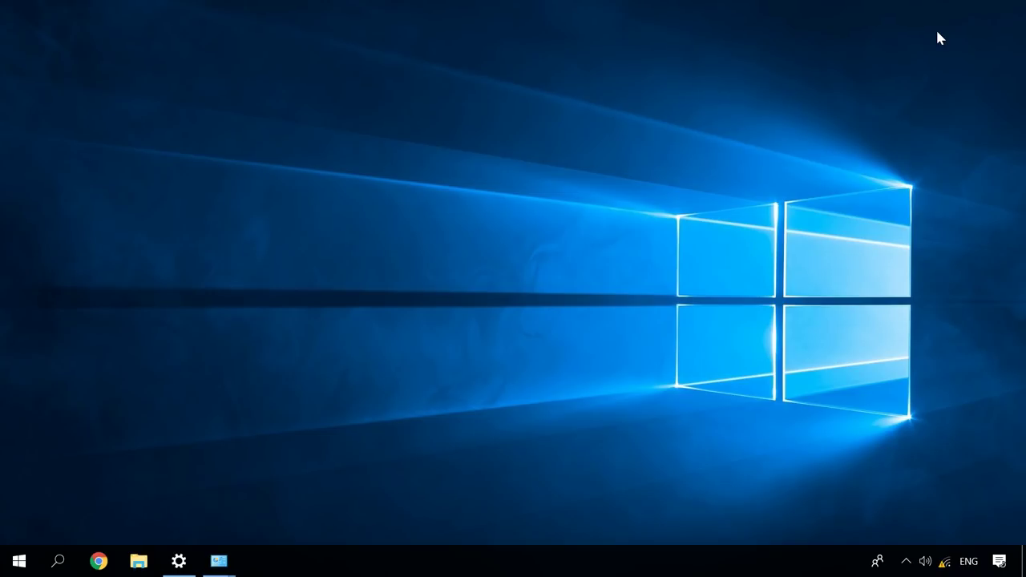
Step: On the client computer, open the Network and Sharing Center from the network settings and bring up the list of network adapters
left_click(943, 562)
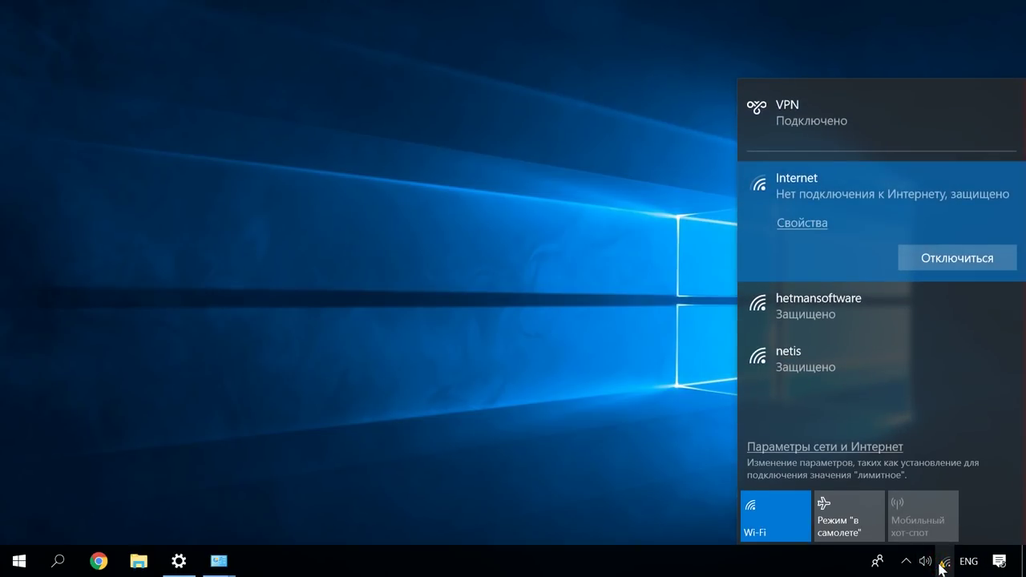
left_click(882, 449)
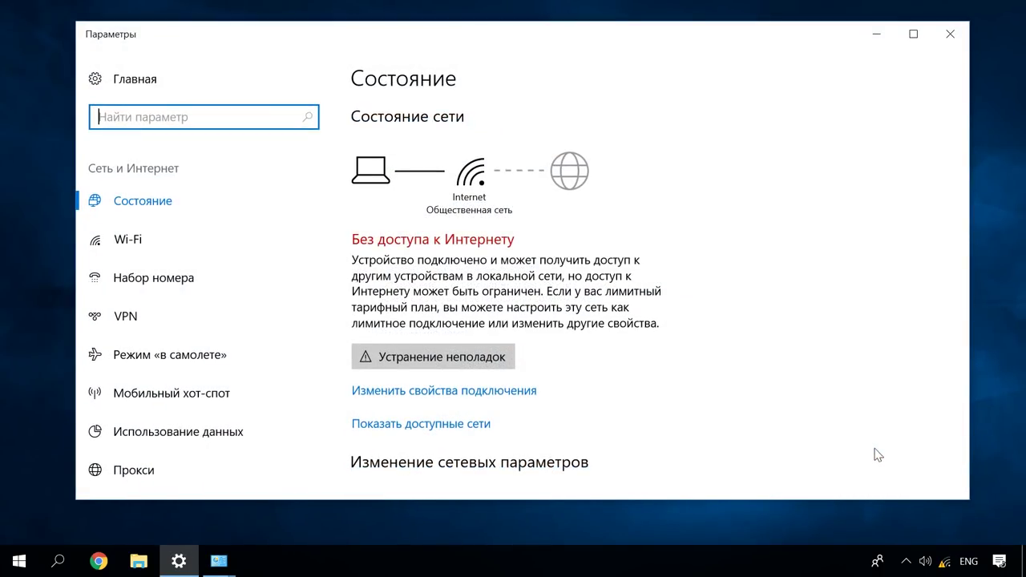
left_click(514, 239)
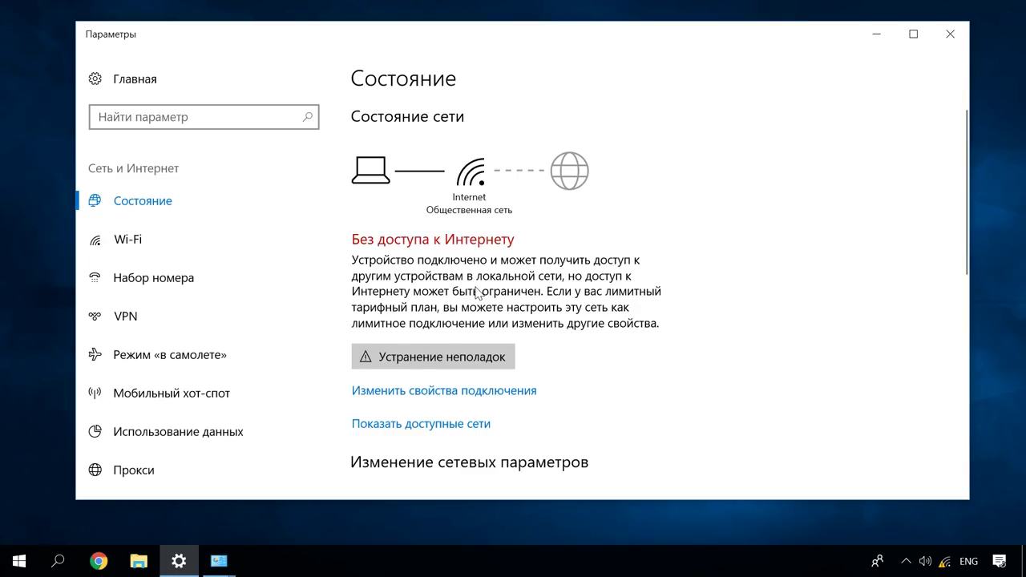
scroll(478, 293, "down", 4)
scroll(489, 337, "down", 2)
left_click(495, 350)
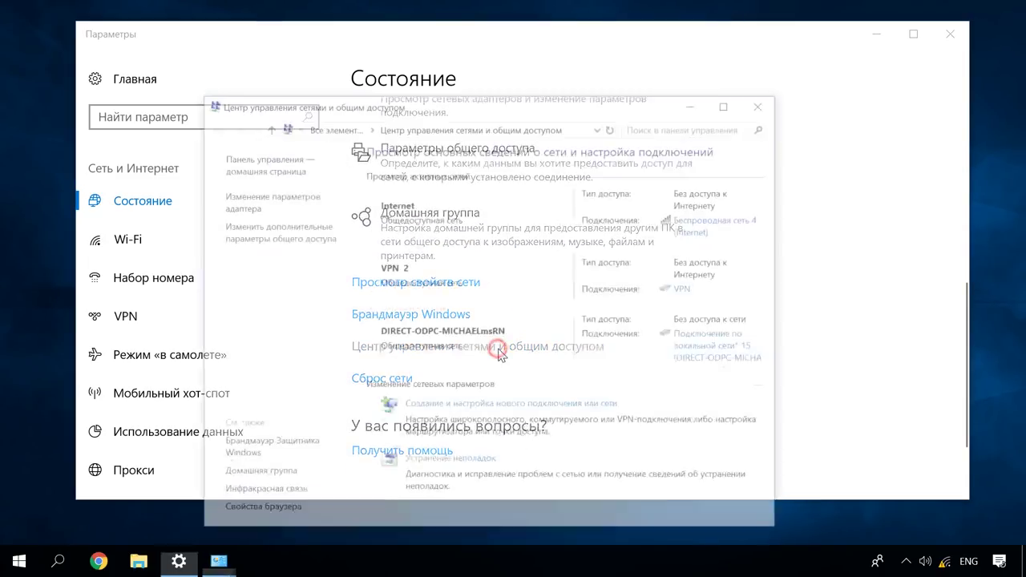
left_click(293, 152)
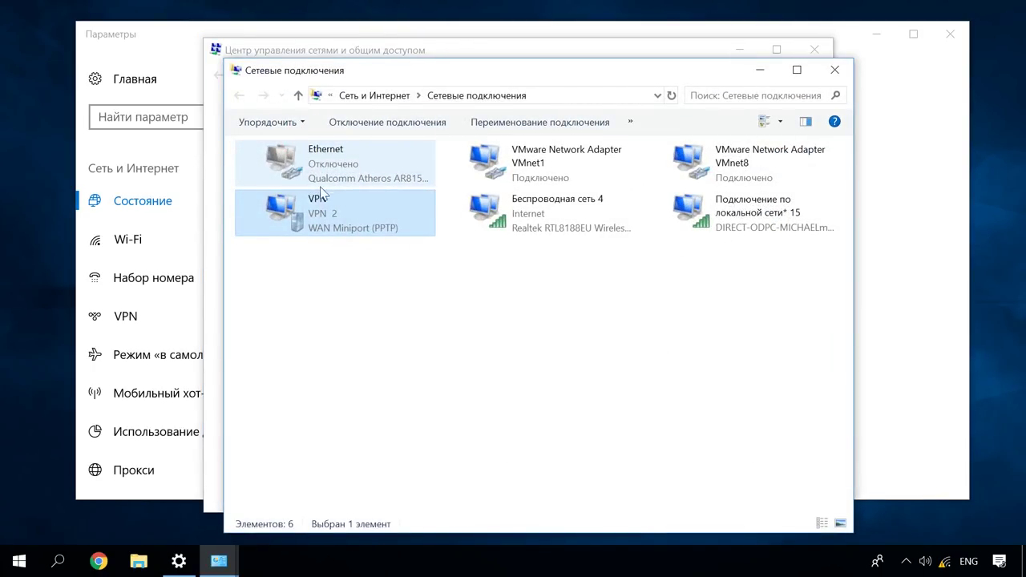
Step: Open the advanced TCP/IP settings of IP версии 4 (TCP/IPv4) in the VPN connection's properties
right_click(361, 217)
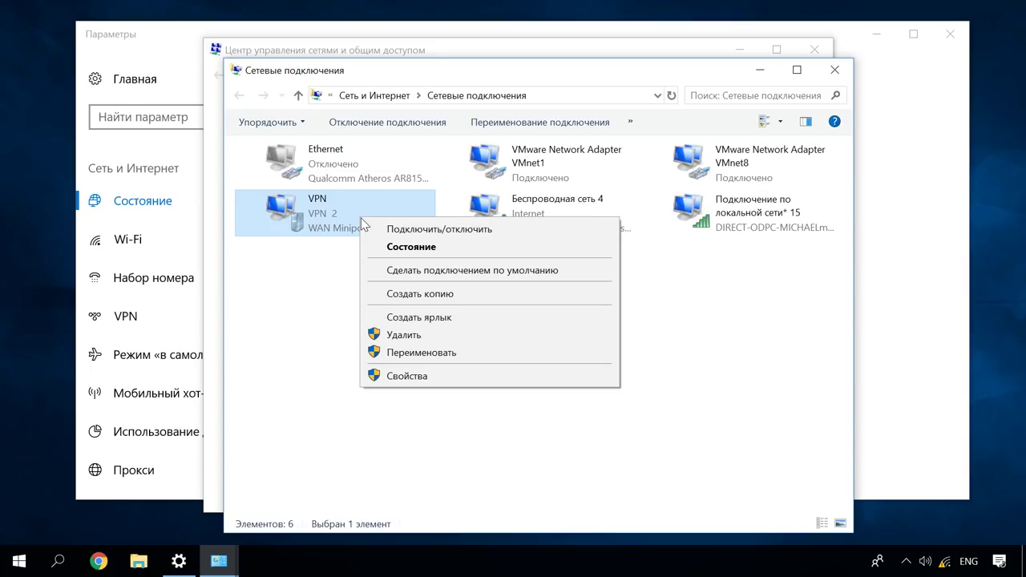
left_click(425, 376)
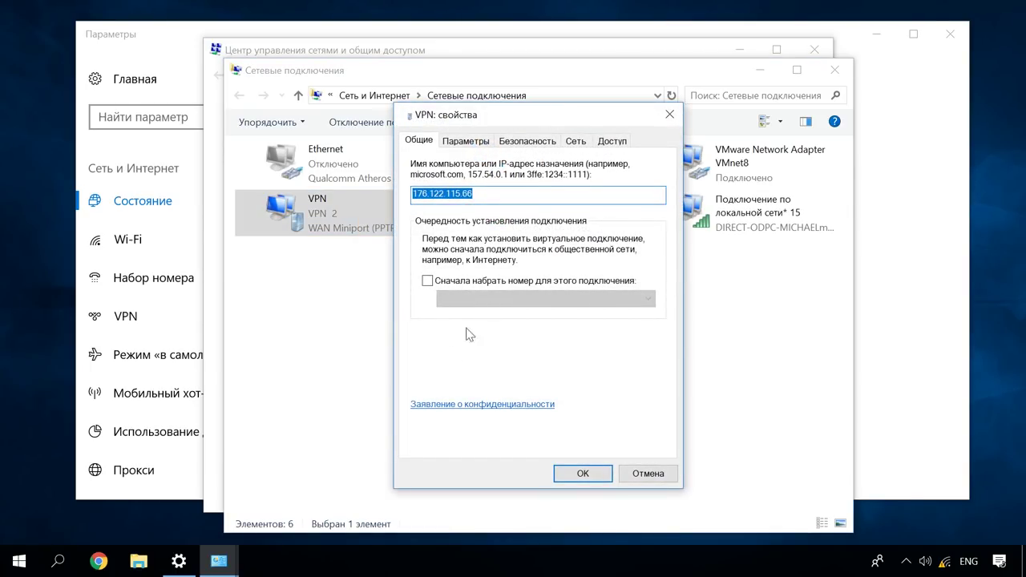
left_click(576, 141)
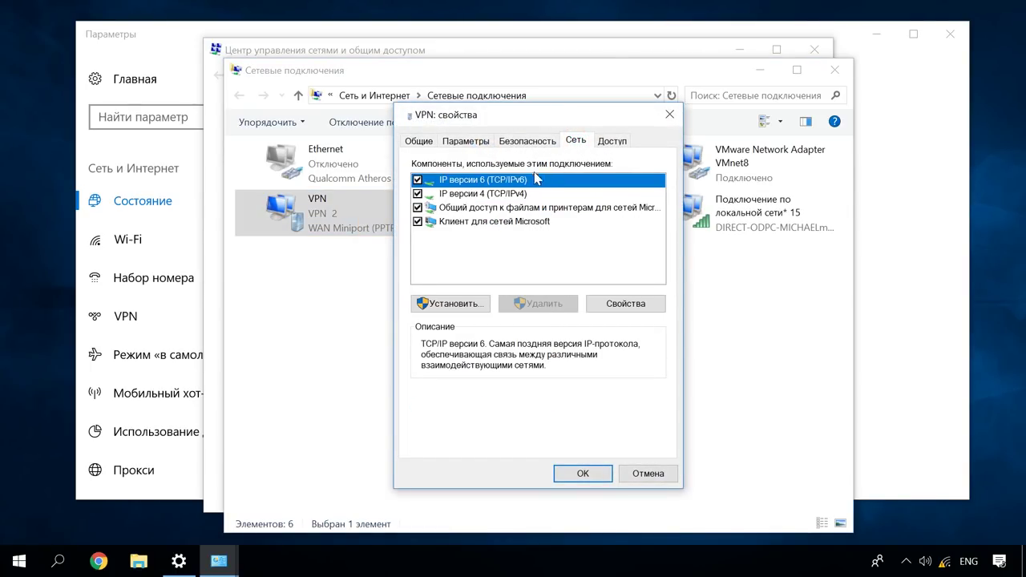
left_click(508, 194)
left_click(627, 309)
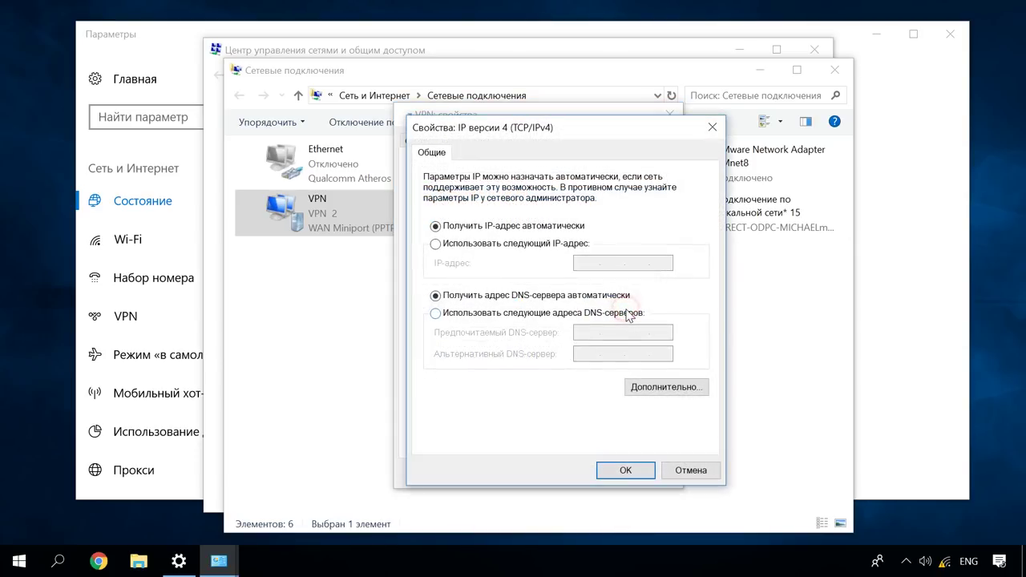
left_click(665, 387)
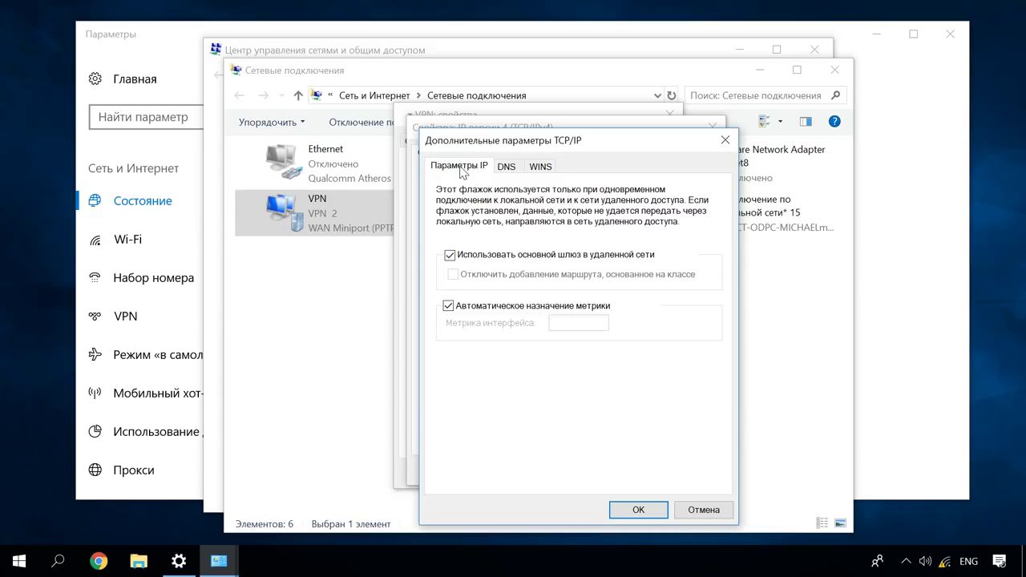
Step: Disable "Использовать основной шлюз в удаленной сети" and confirm both the advanced and the TCP/IPv4 properties
left_click(451, 257)
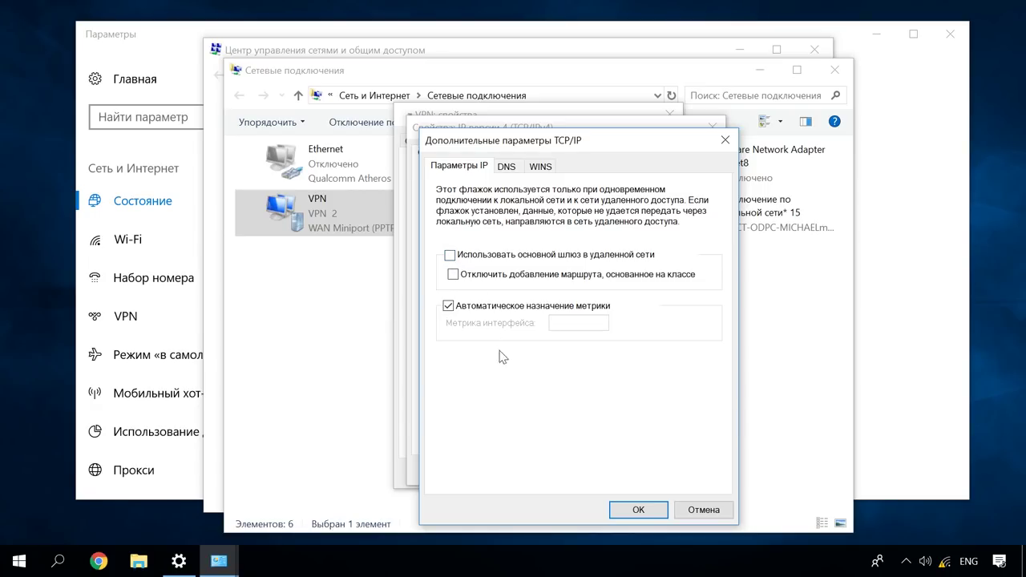
left_click(615, 511)
left_click(640, 475)
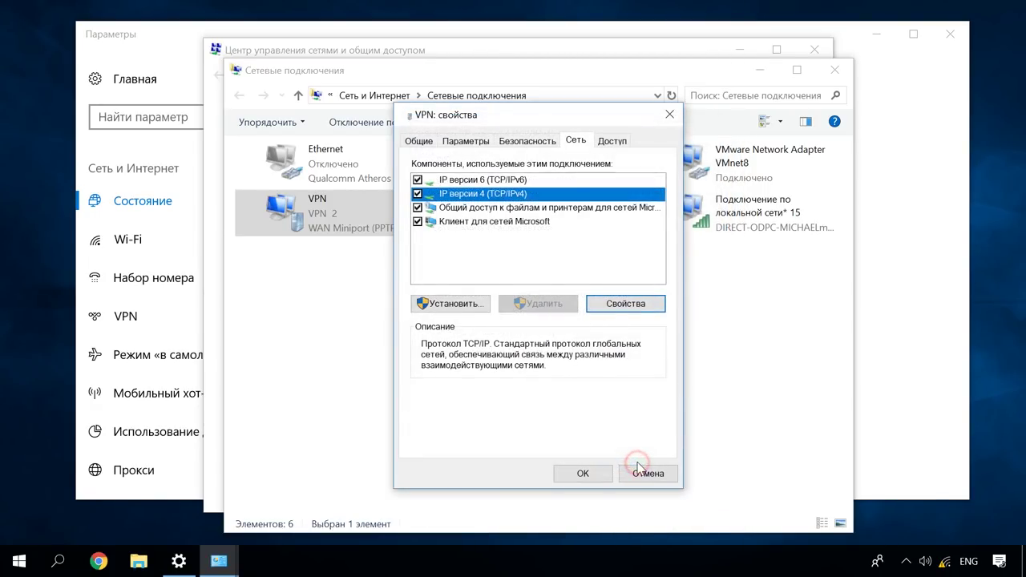
Step: Save the VPN connection's properties and dismiss the notice about the connection being in use
left_click(593, 476)
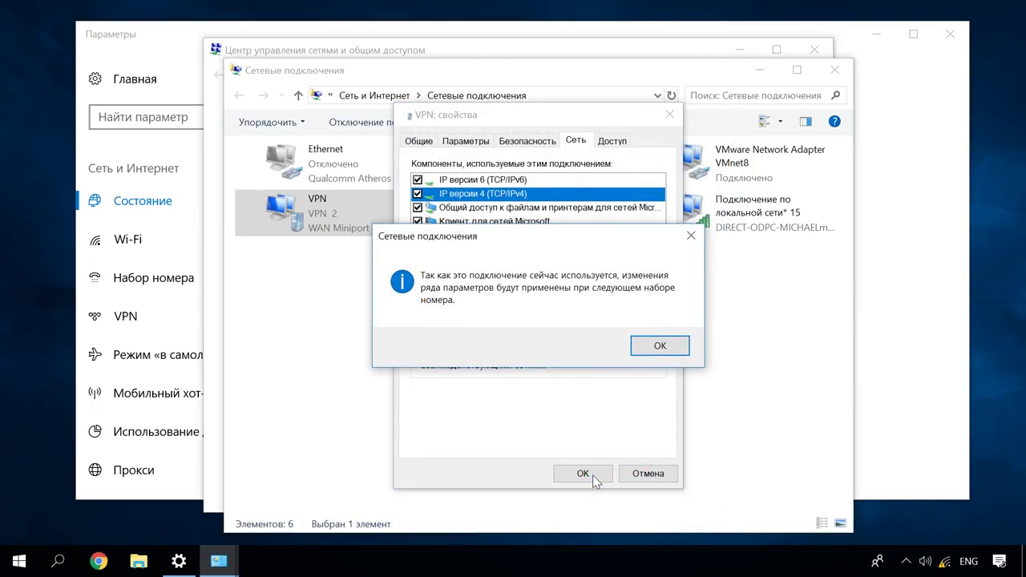
left_click(660, 346)
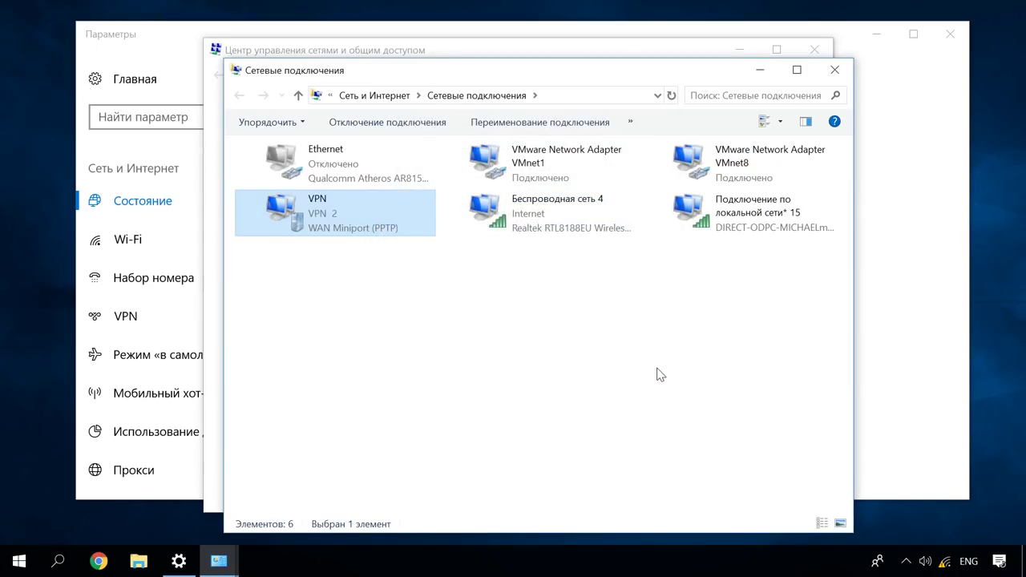
Step: In the Windows network settings, disconnect the VPN connection and connect it again to apply the changed parameters
left_click(888, 356)
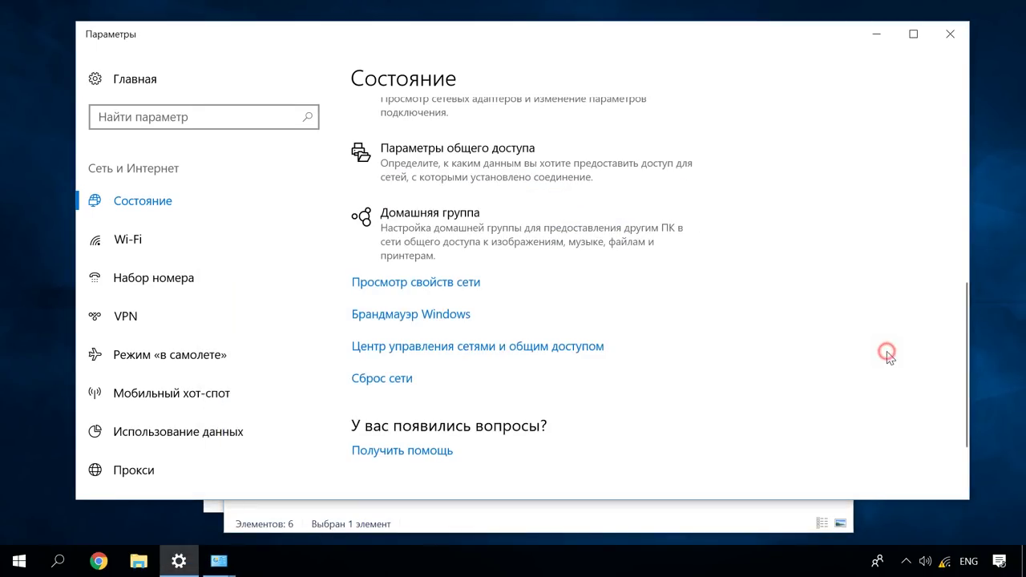
left_click(160, 328)
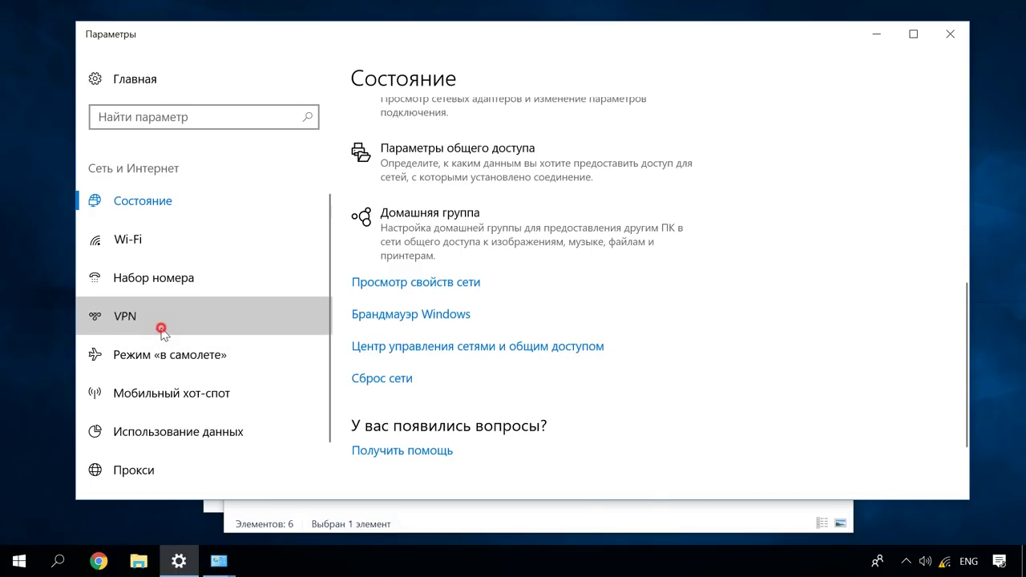
left_click(465, 226)
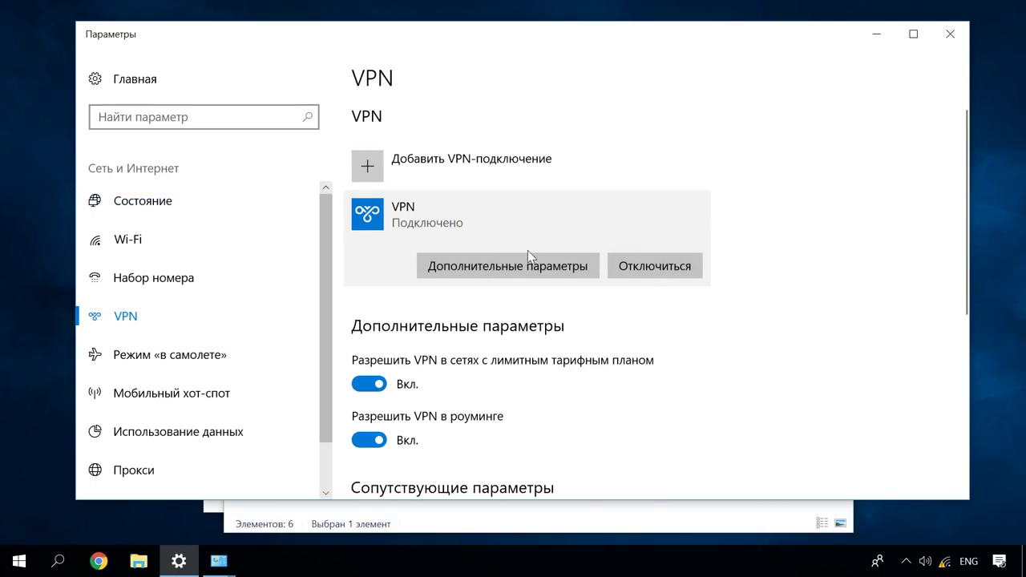
left_click(651, 265)
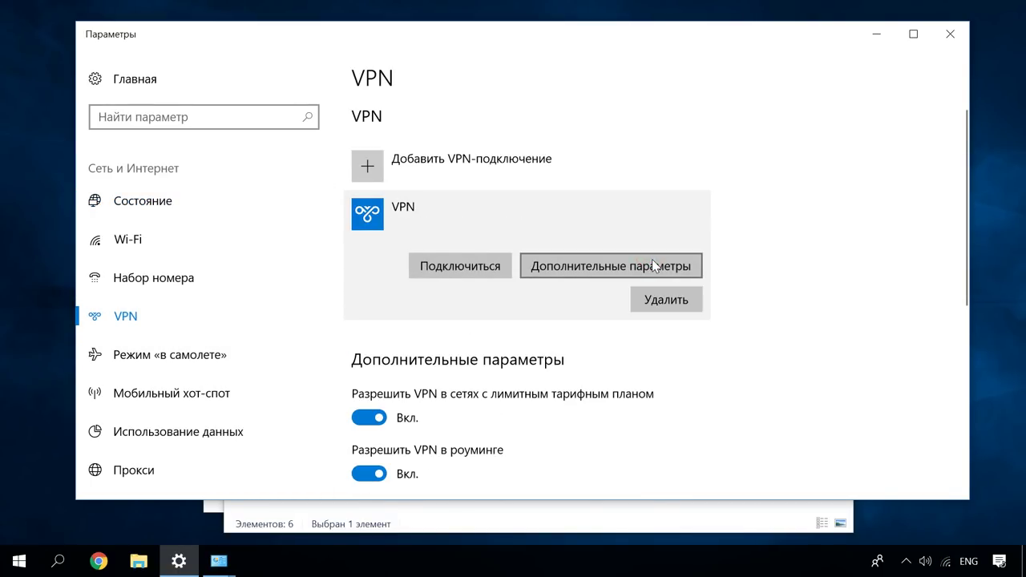
left_click(476, 271)
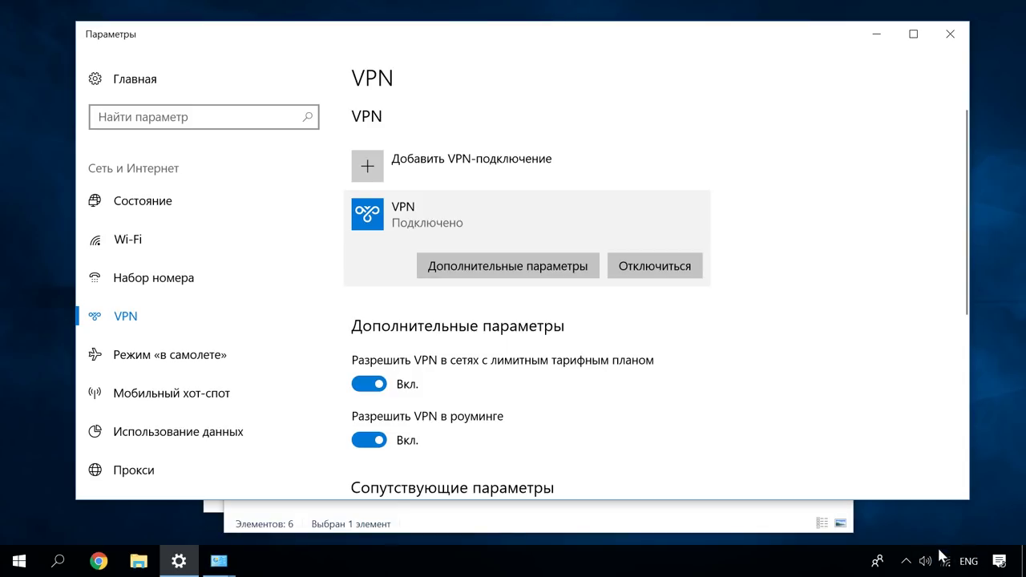
mouse_move(949, 559)
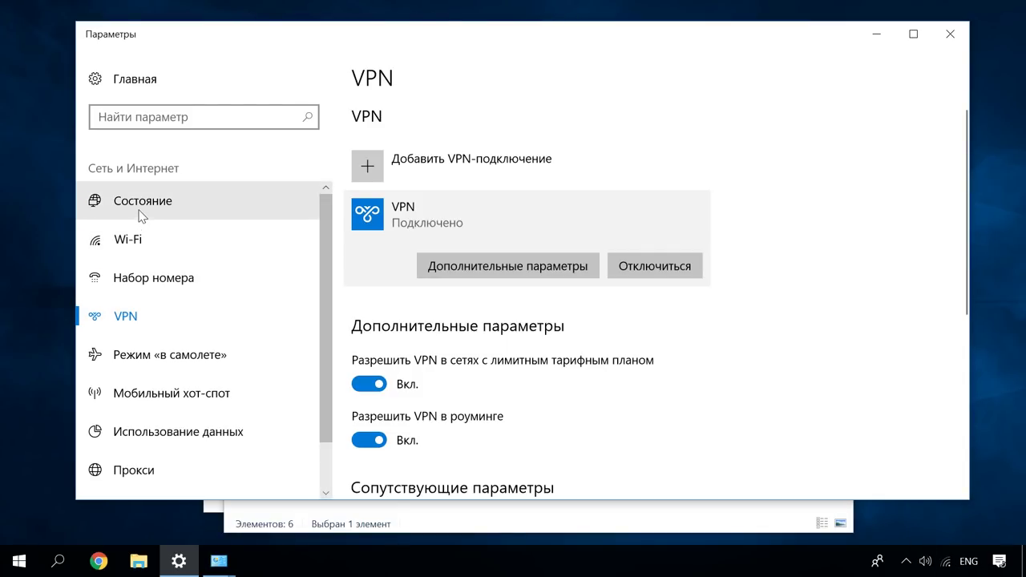